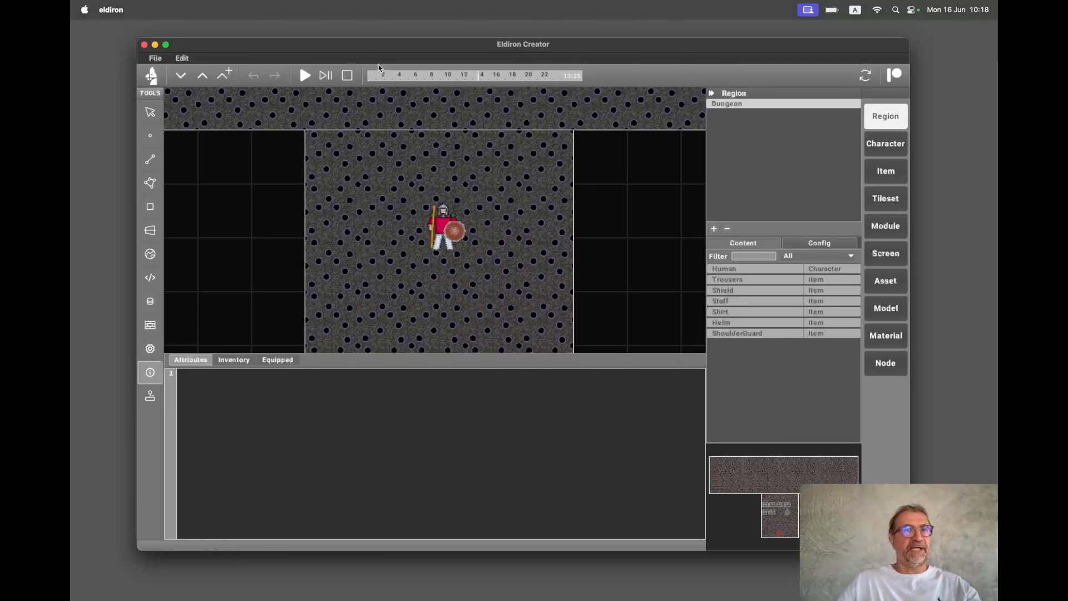
Restart the game server and walk the character to the shirt and the staff to pick them up.
{"action": "left_click", "coordinate": [347, 77]}
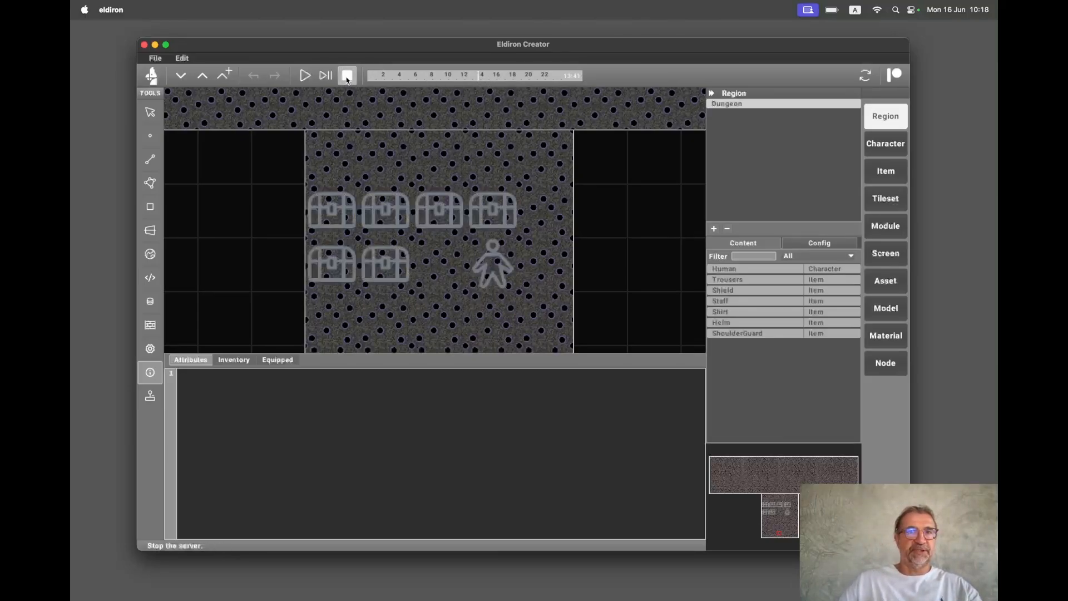
{"action": "left_click", "coordinate": [305, 75]}
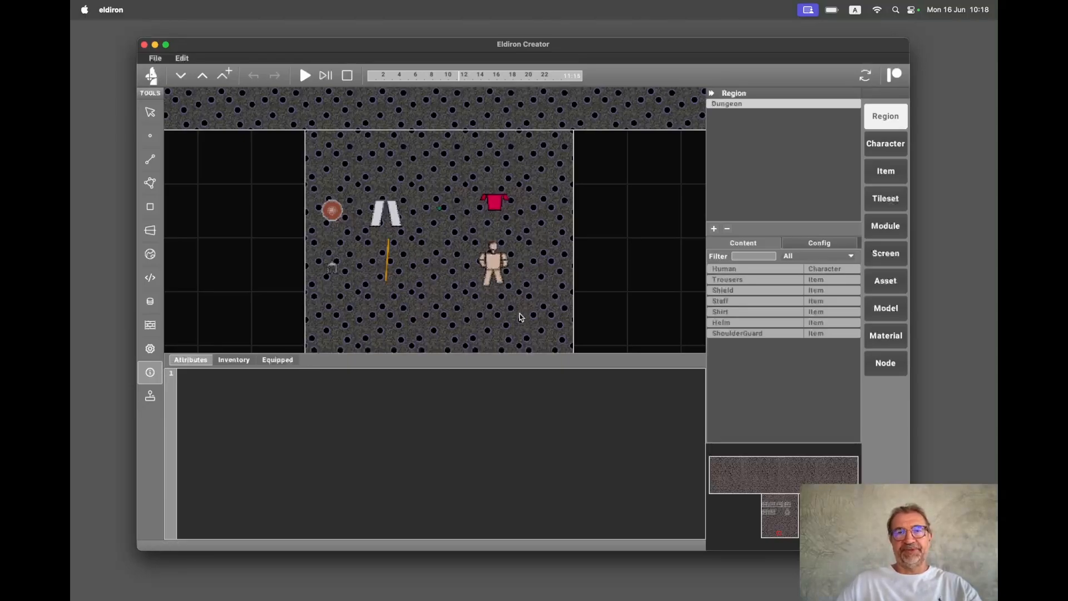
{"action": "key", "text": "w"}
{"action": "key", "text": "s"}
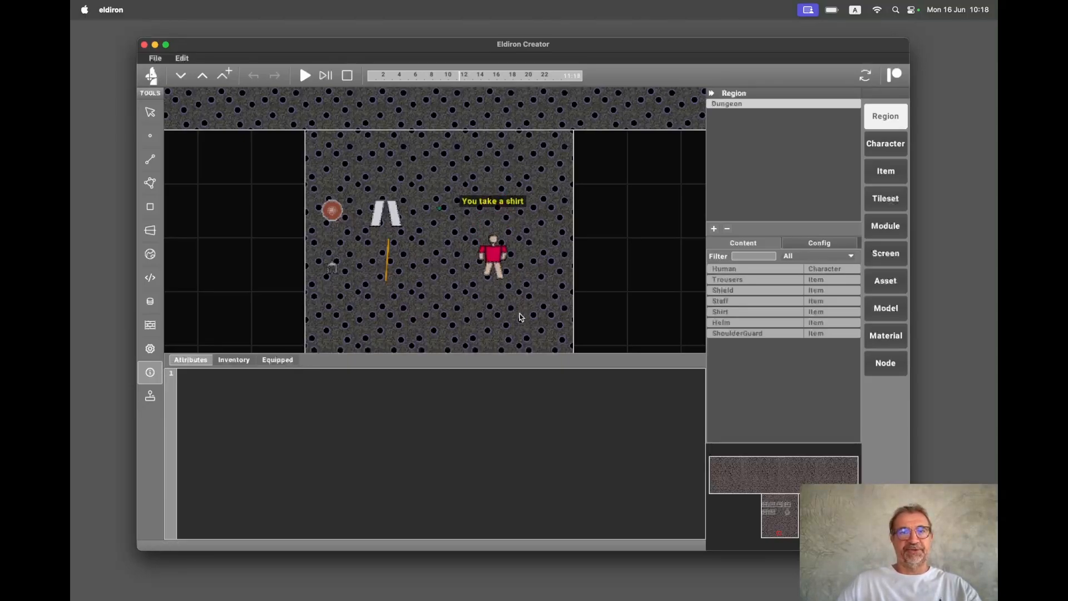
{"action": "key", "text": "s"}
{"action": "key", "text": "a"}
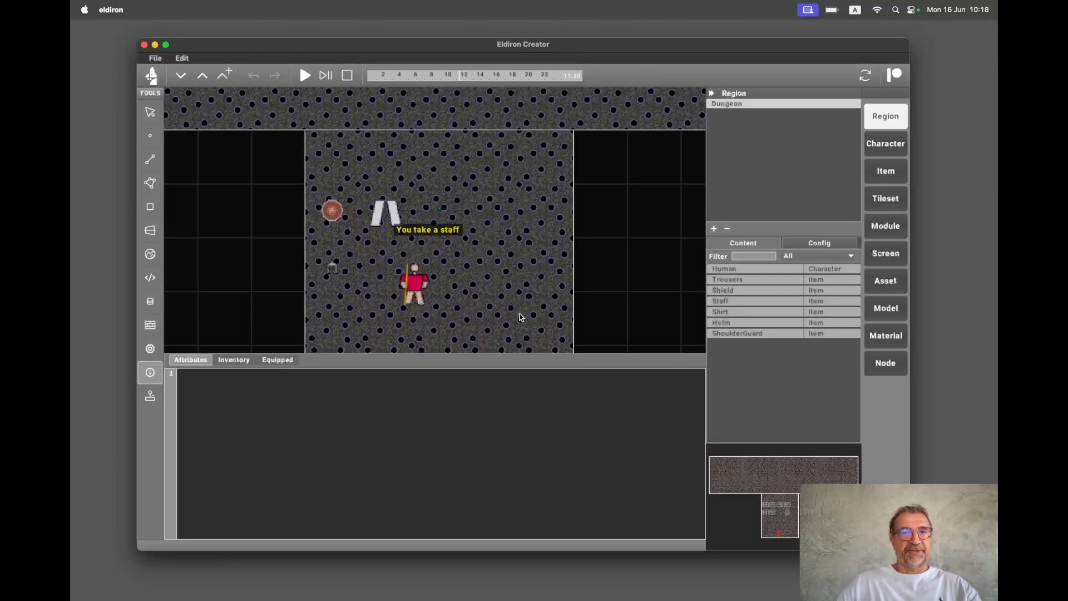
Walk the character around to pick up the helm, shield, trousers and shoulder guard.
{"action": "key", "text": "a"}
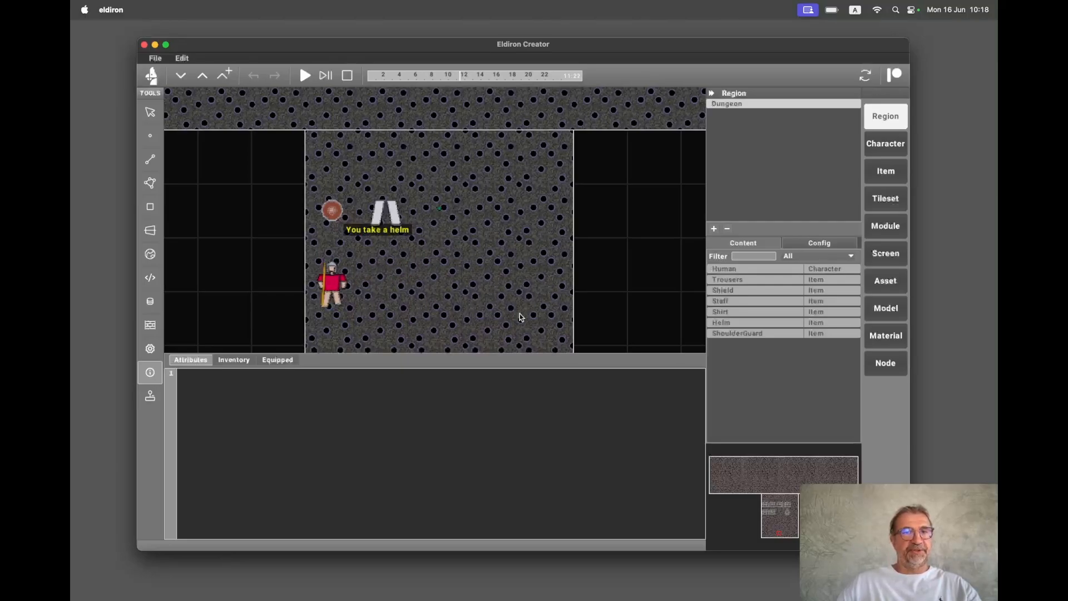
{"action": "key", "text": "w"}
{"action": "key", "text": "d"}
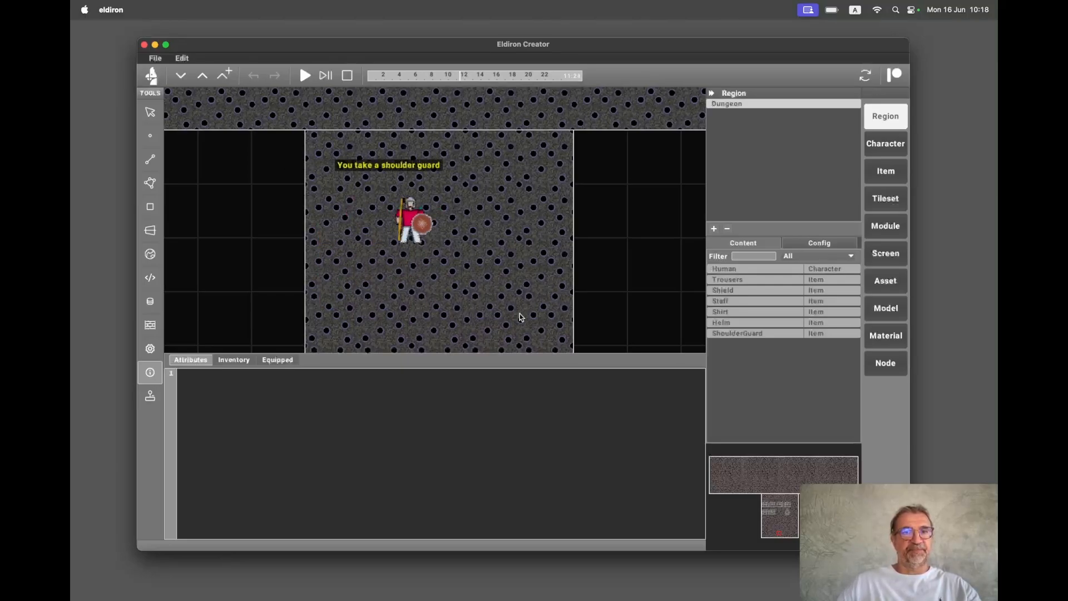
{"action": "key", "text": "s"}
{"action": "key", "text": "a"}
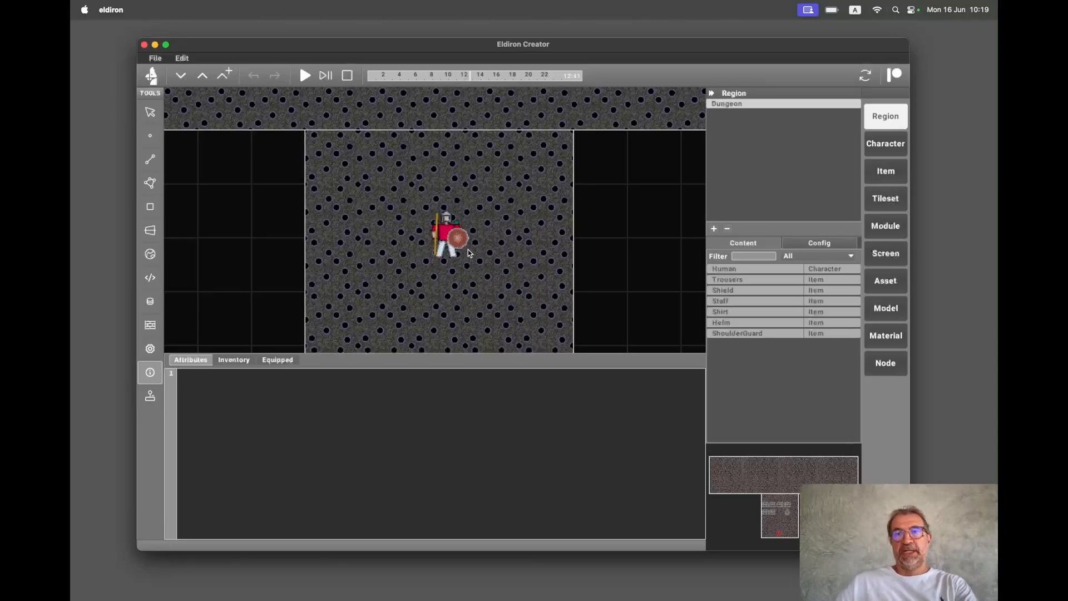
Stop the game server and open the Human character's torso sector with its node graph.
{"action": "left_click", "coordinate": [345, 76]}
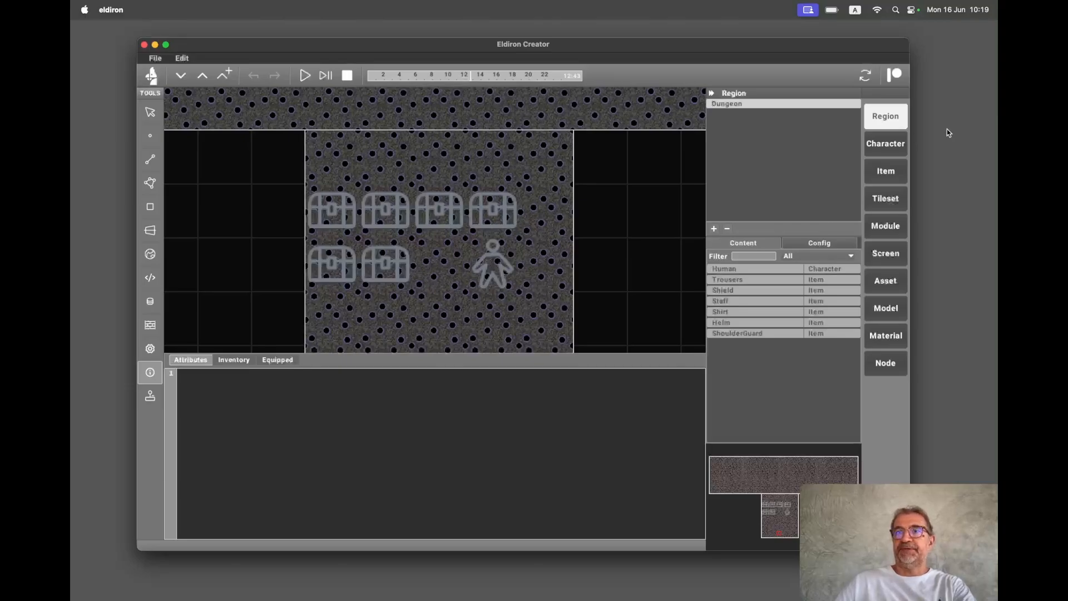
{"action": "left_click", "coordinate": [883, 152]}
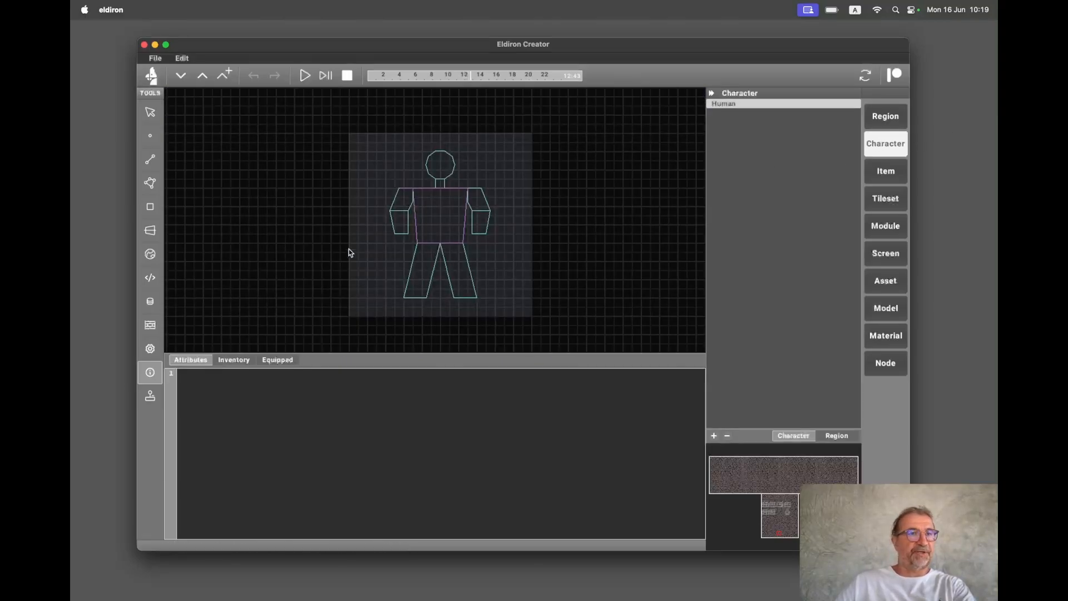
{"action": "left_click", "coordinate": [151, 185]}
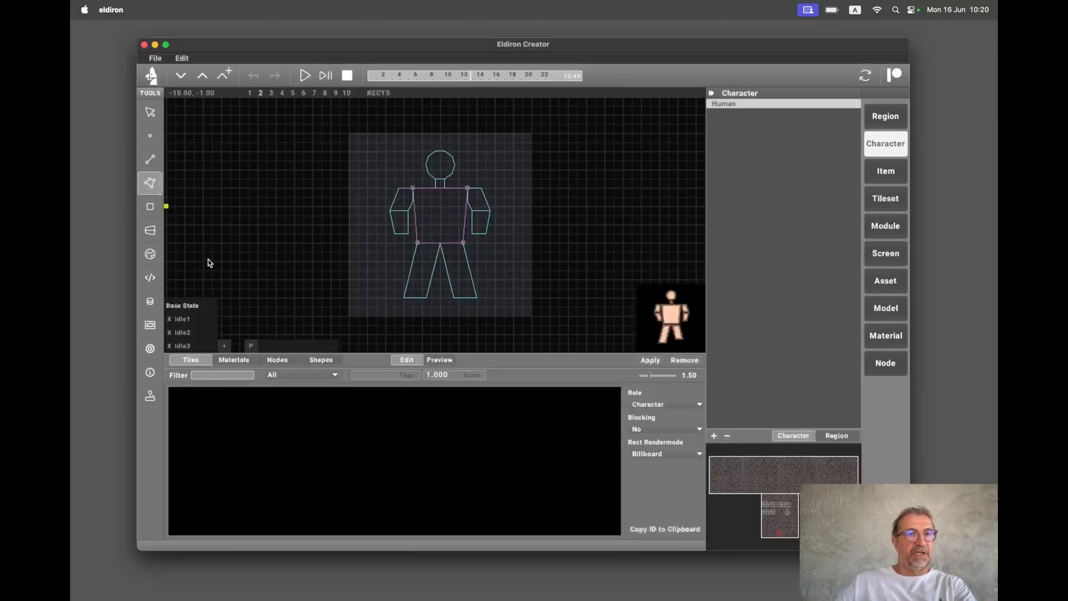
{"action": "left_click", "coordinate": [283, 362]}
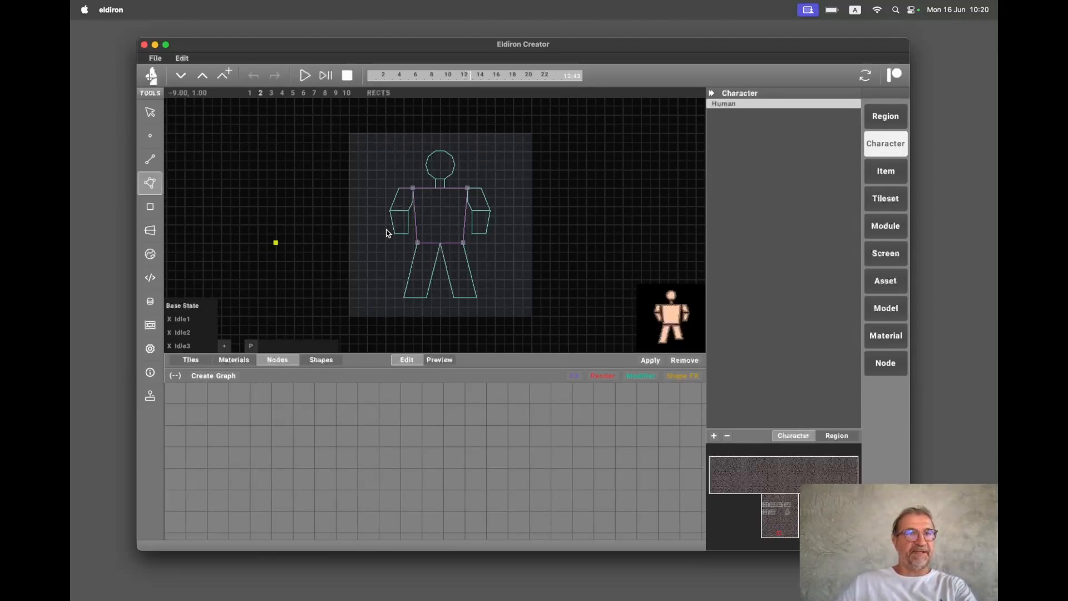
{"action": "left_click", "coordinate": [439, 216]}
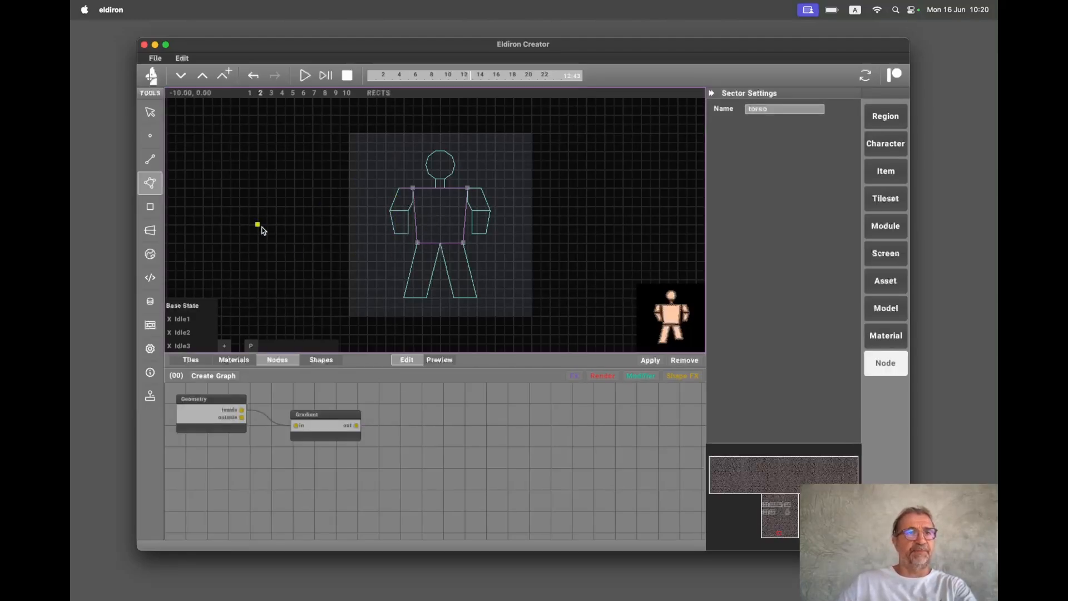
Draw a closed five-sided sector beside the Human figure with the Linedef tool.
{"action": "left_click", "coordinate": [155, 166]}
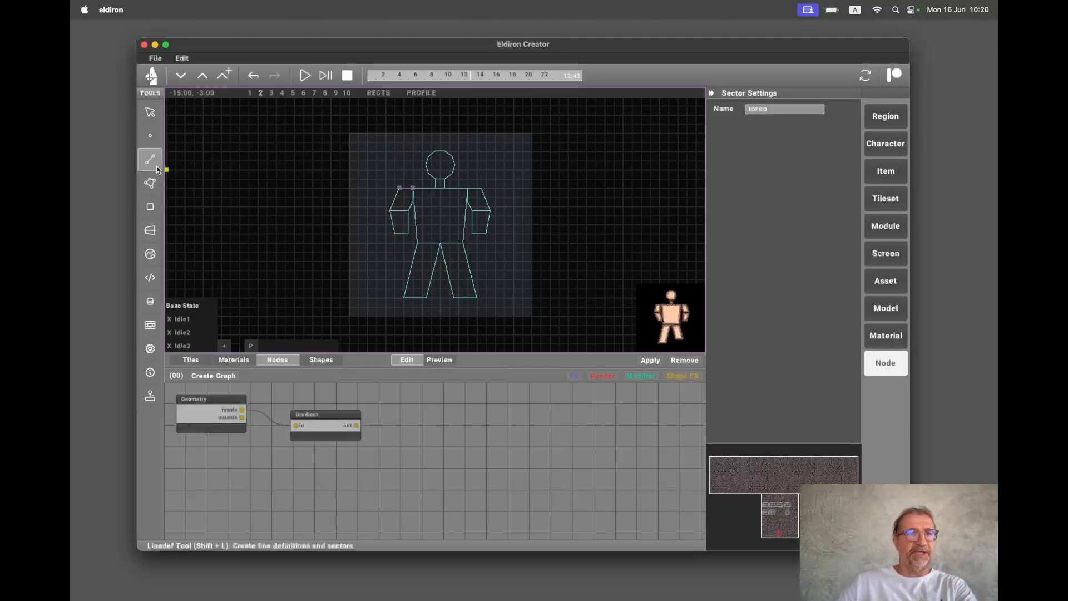
{"action": "left_click", "coordinate": [577, 196]}
{"action": "left_click", "coordinate": [650, 162]}
{"action": "left_click", "coordinate": [660, 216]}
{"action": "left_click", "coordinate": [586, 234]}
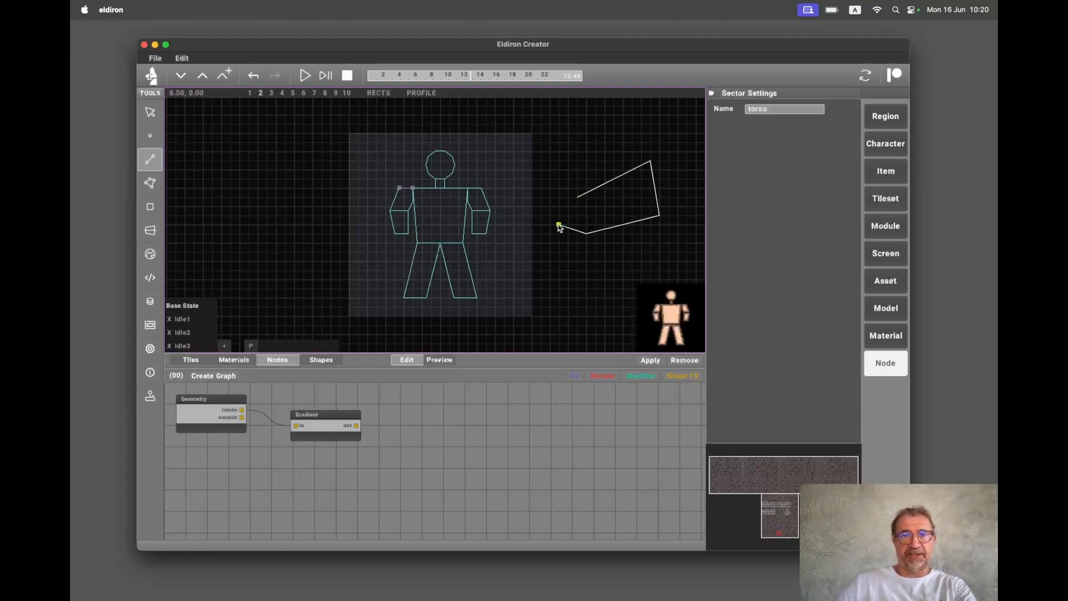
{"action": "left_click", "coordinate": [559, 226]}
{"action": "left_click", "coordinate": [577, 198]}
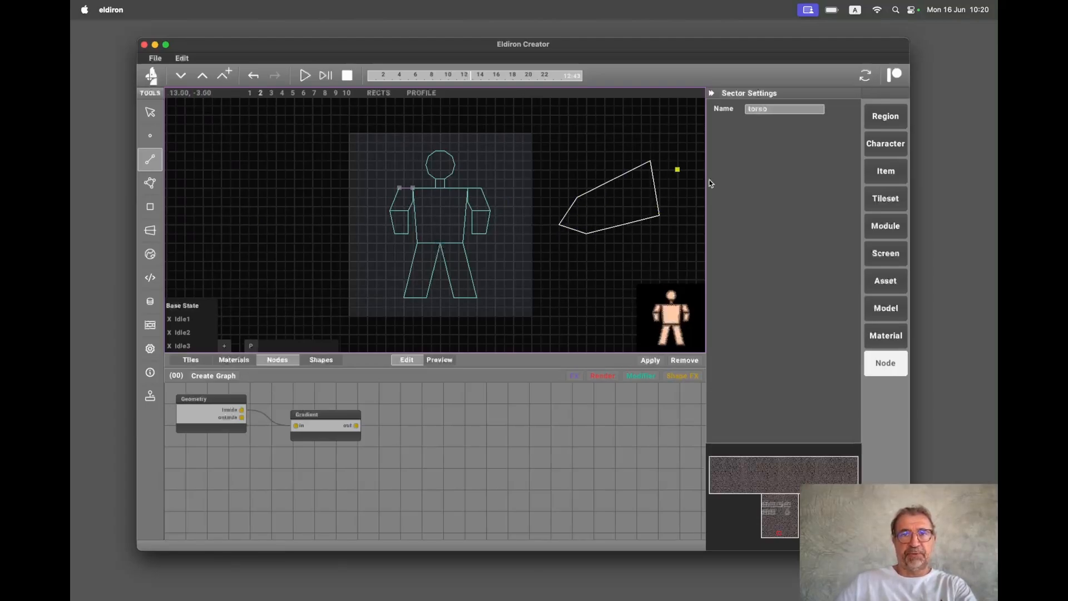
Select the five-sided sector, shift it slightly upward, and delete it.
{"action": "left_click", "coordinate": [149, 184]}
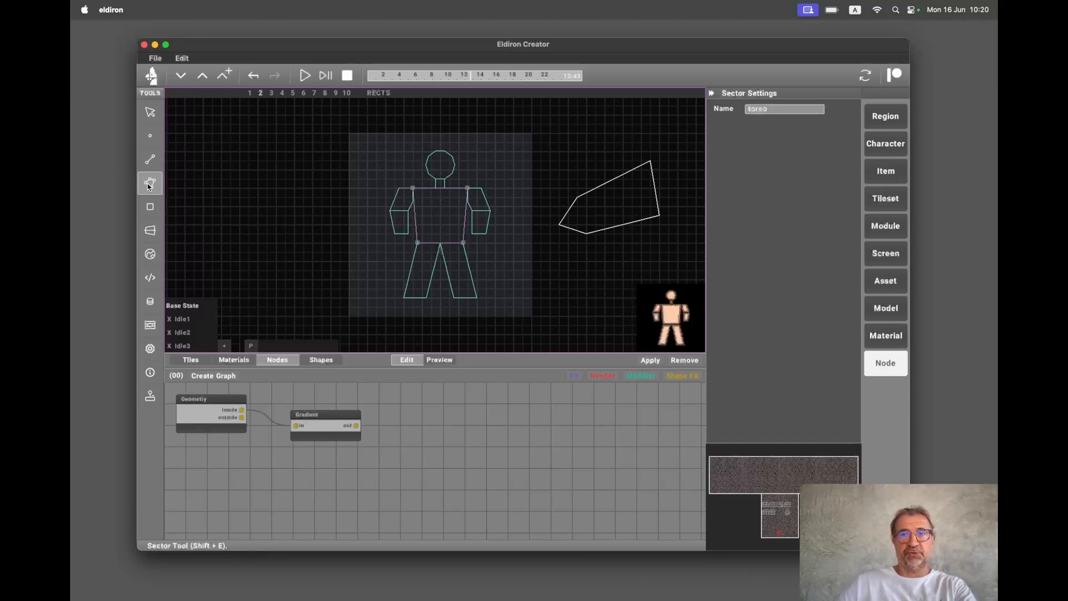
{"action": "left_click", "coordinate": [616, 211]}
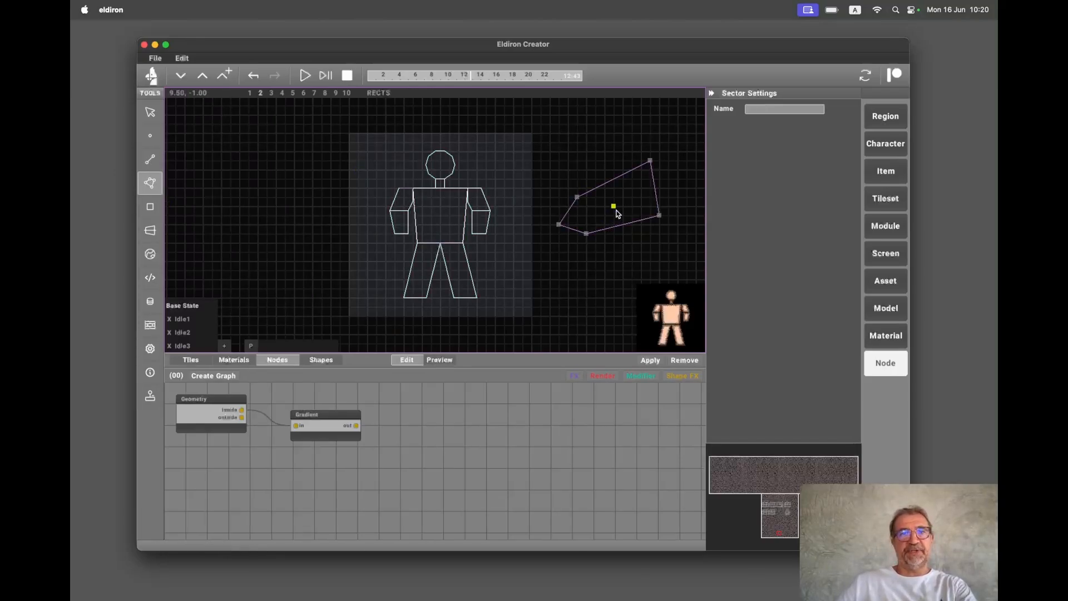
{"action": "left_click_drag", "start_coordinate": [618, 185], "coordinate": [608, 201]}
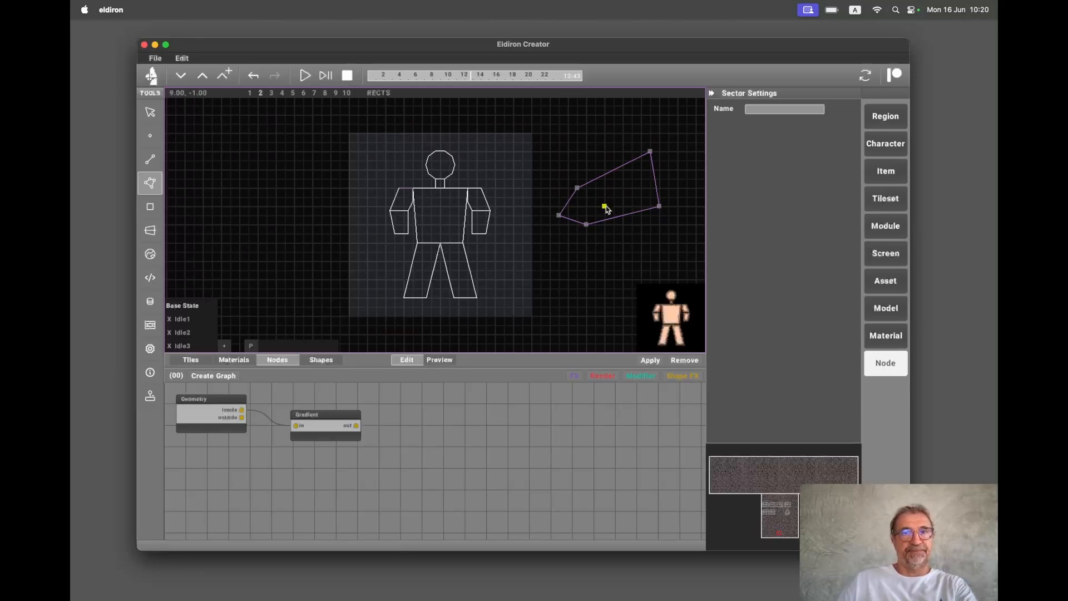
{"action": "key", "text": "Delete"}
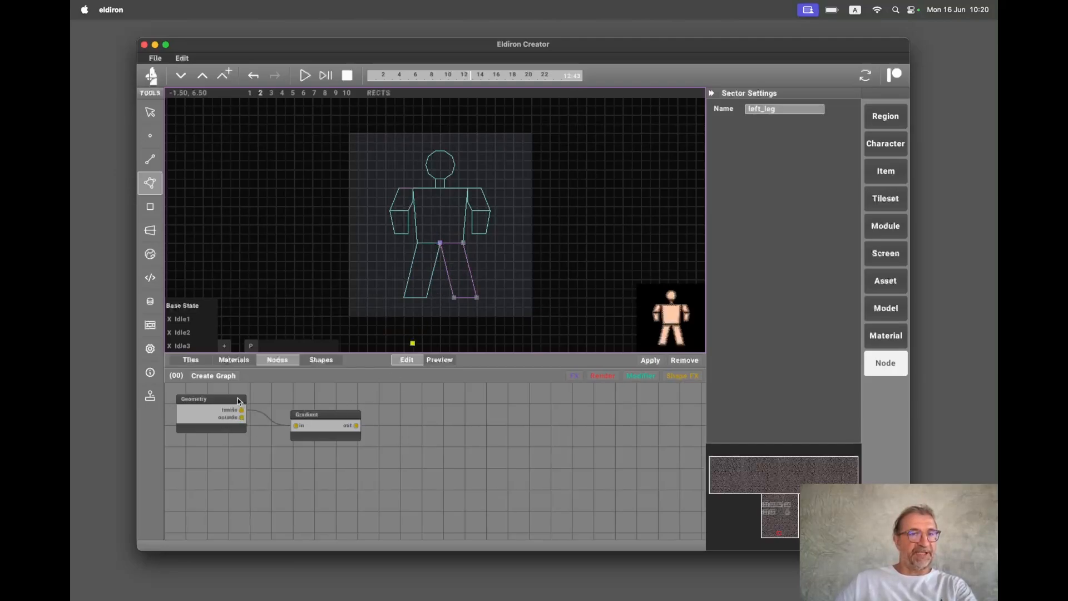
Move the Geometry node to the right and review the settings of the Geometry and Gradient nodes.
{"action": "left_click_drag", "start_coordinate": [239, 401], "coordinate": [294, 405]}
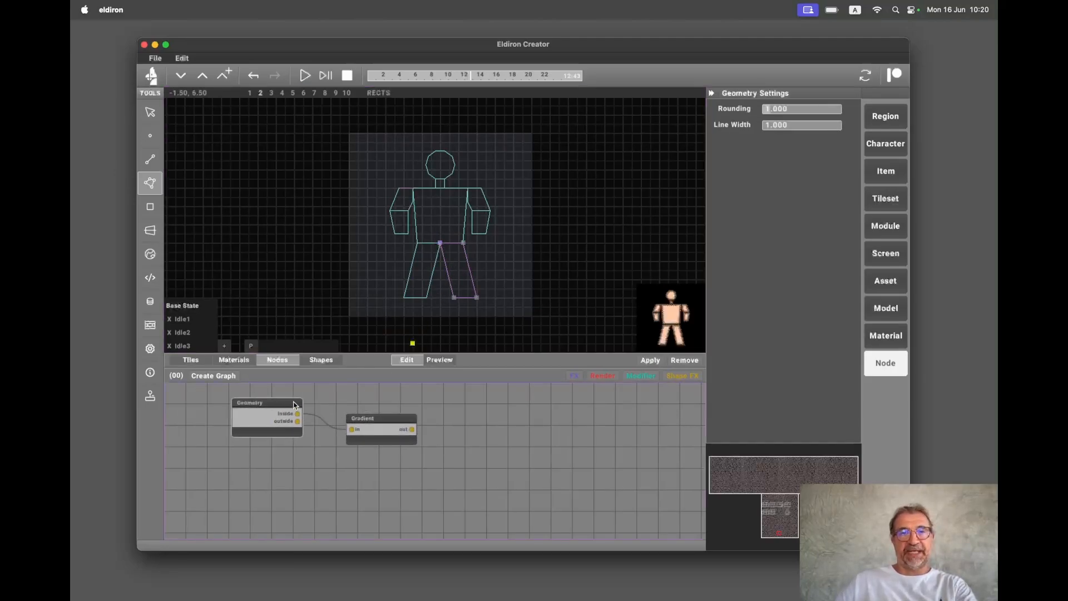
{"action": "left_click", "coordinate": [372, 418]}
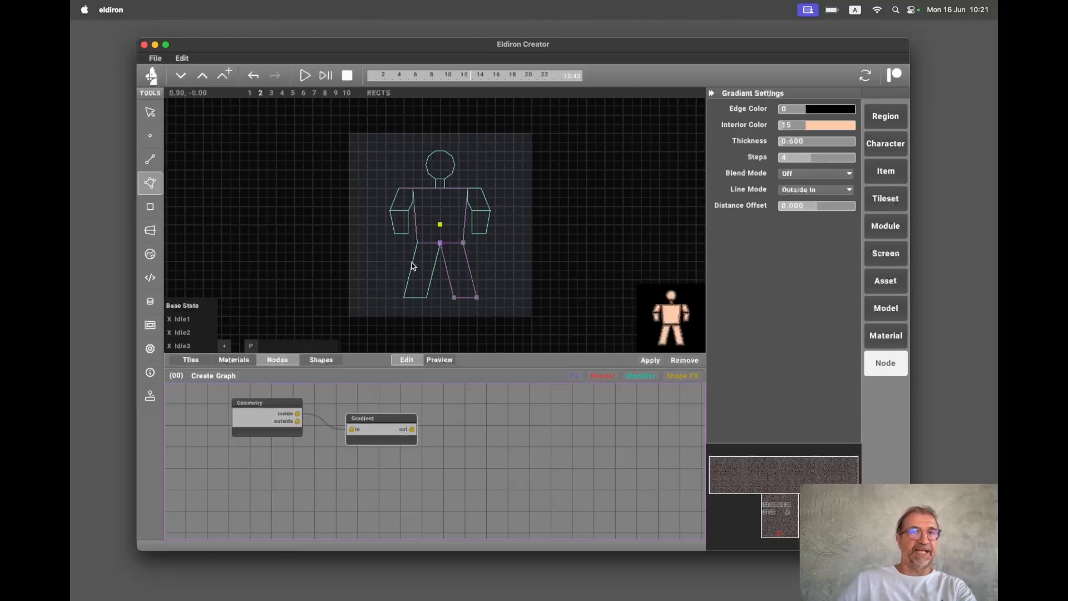
{"action": "left_click", "coordinate": [275, 404]}
{"action": "left_click", "coordinate": [371, 416]}
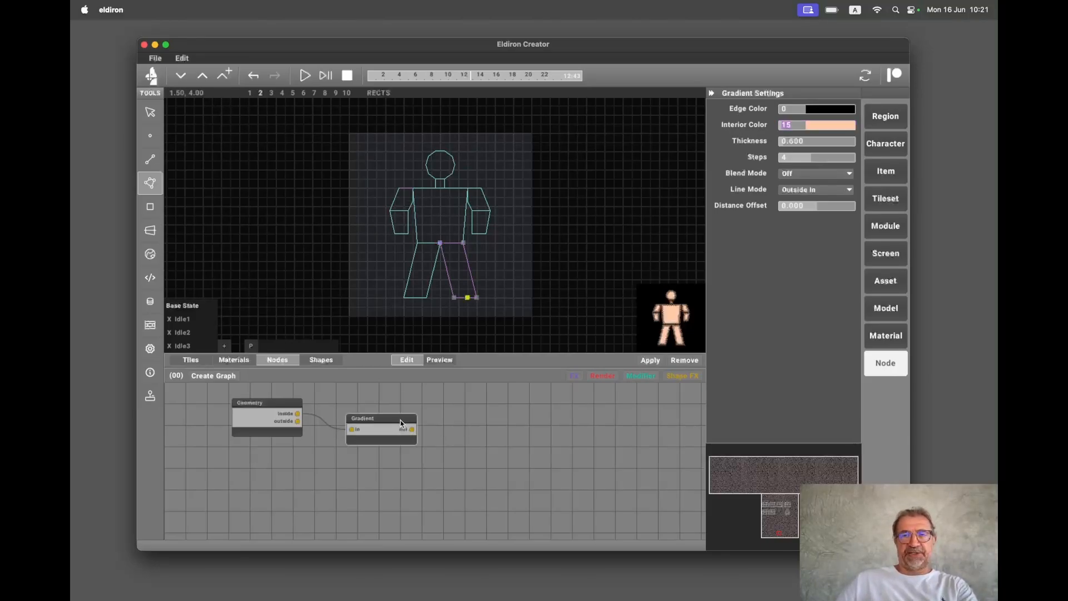
Preview interior colors 16 and 12 in the Gradient node, returning to color 15.
{"action": "scroll", "coordinate": [794, 128], "scroll_direction": "up", "scroll_amount": 1}
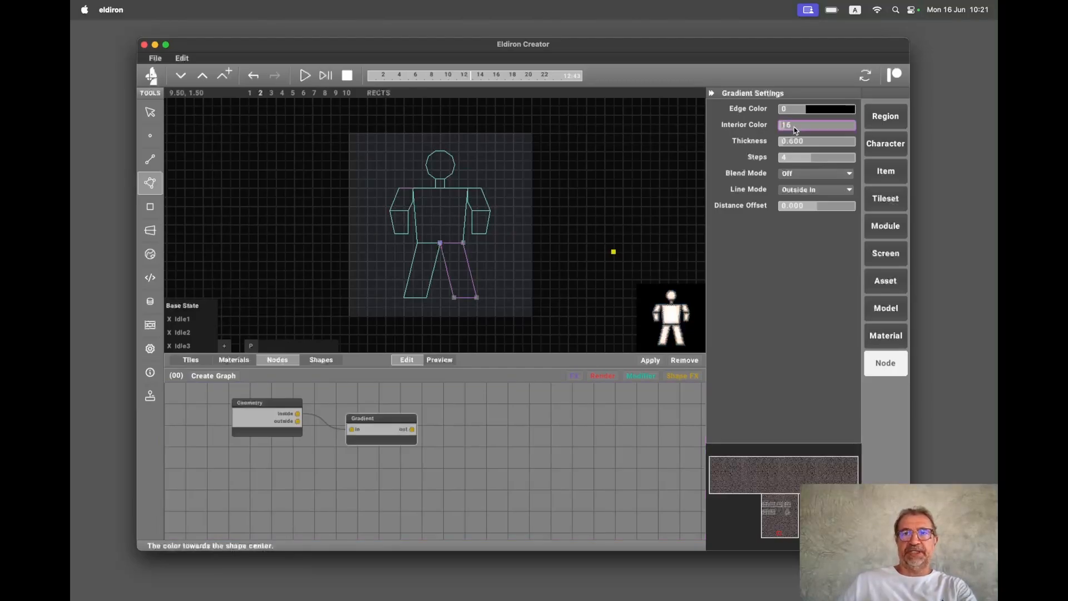
{"action": "scroll", "coordinate": [794, 128], "scroll_direction": "down", "scroll_amount": 3}
{"action": "scroll", "coordinate": [794, 127], "scroll_direction": "down", "scroll_amount": 2}
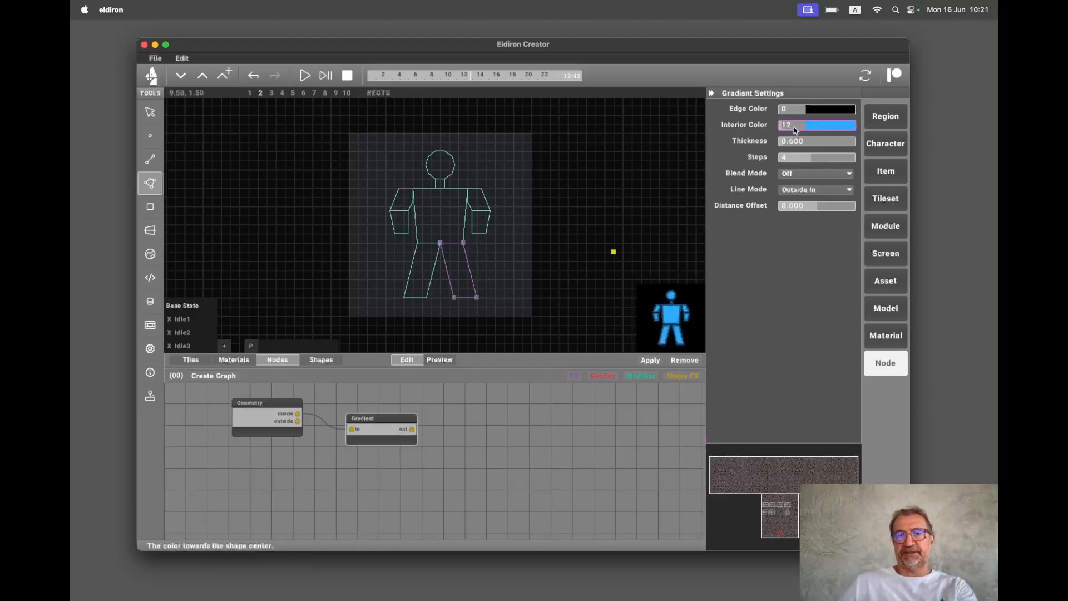
{"action": "scroll", "coordinate": [793, 127], "scroll_direction": "up", "scroll_amount": 3}
{"action": "scroll", "coordinate": [793, 127], "scroll_direction": "up", "scroll_amount": 1}
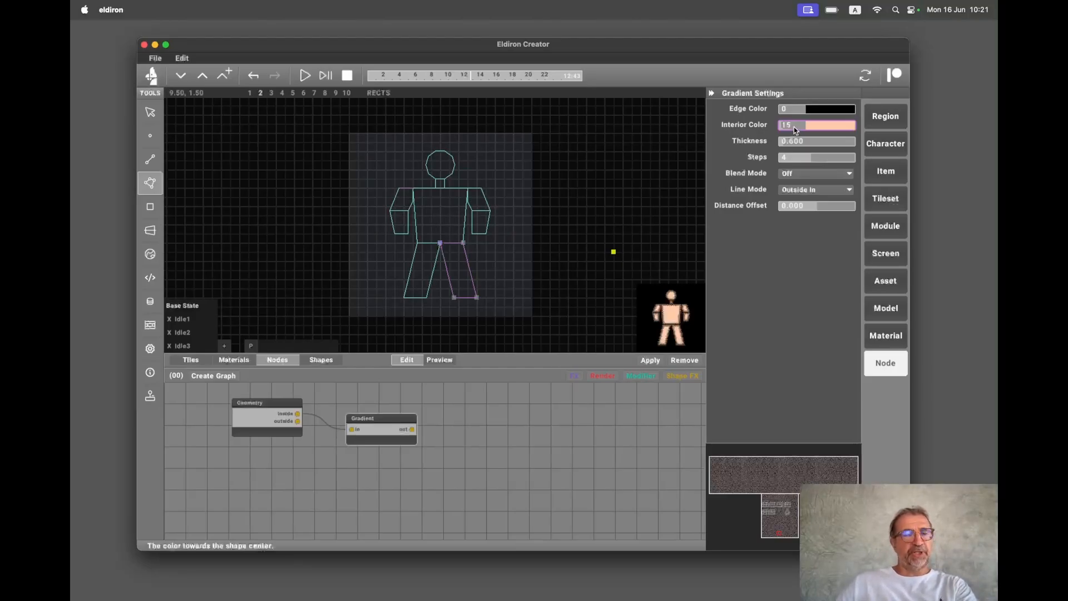
Check the names assigned to the Human character's two leg sectors.
{"action": "left_click", "coordinate": [429, 286]}
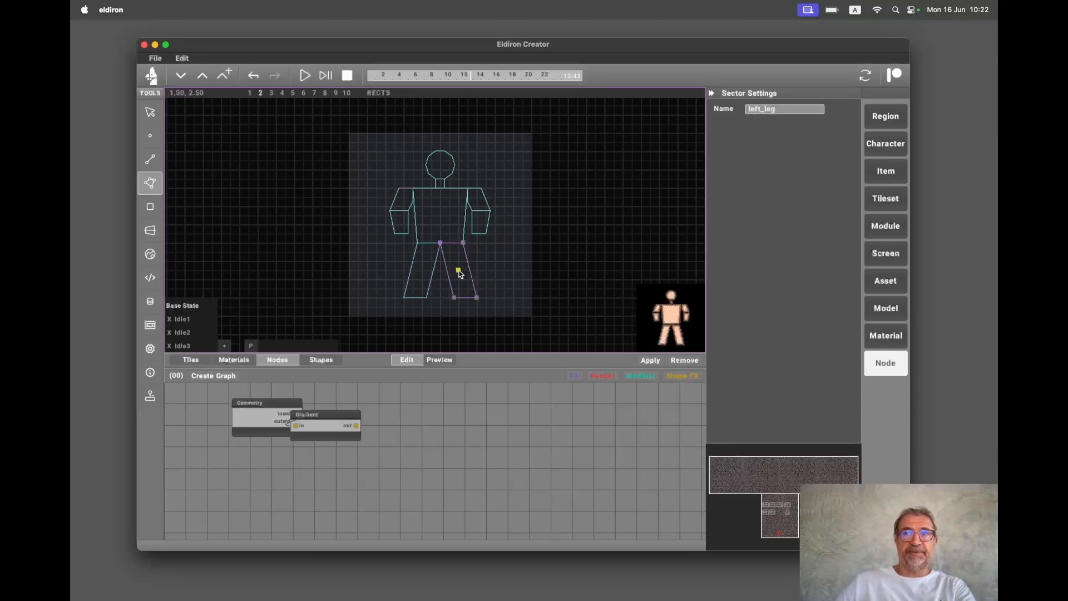
{"action": "left_click", "coordinate": [419, 269]}
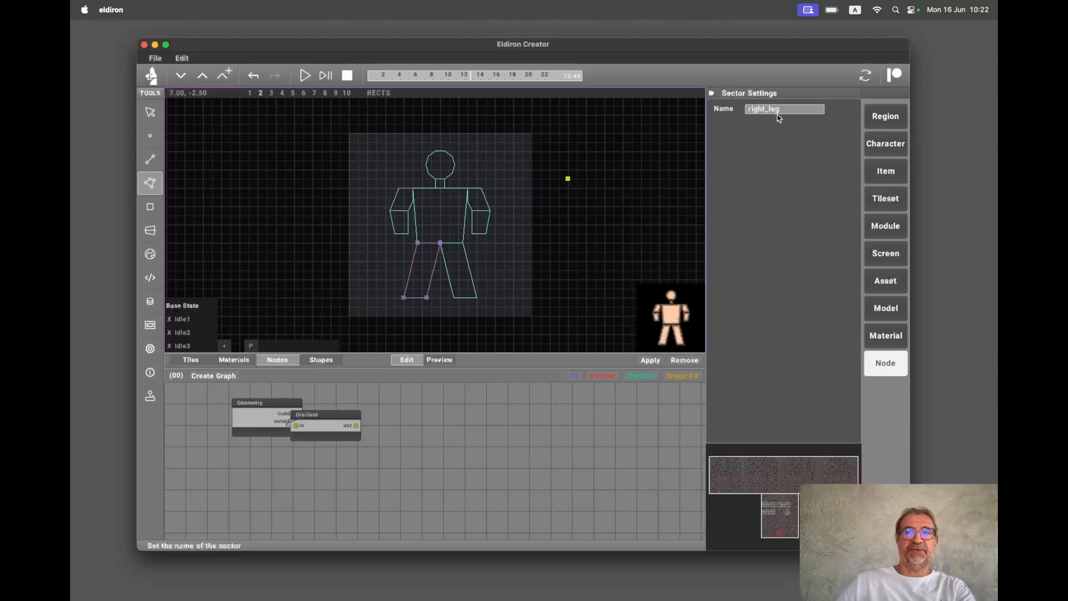
{"action": "left_click", "coordinate": [451, 280]}
{"action": "left_click", "coordinate": [431, 281]}
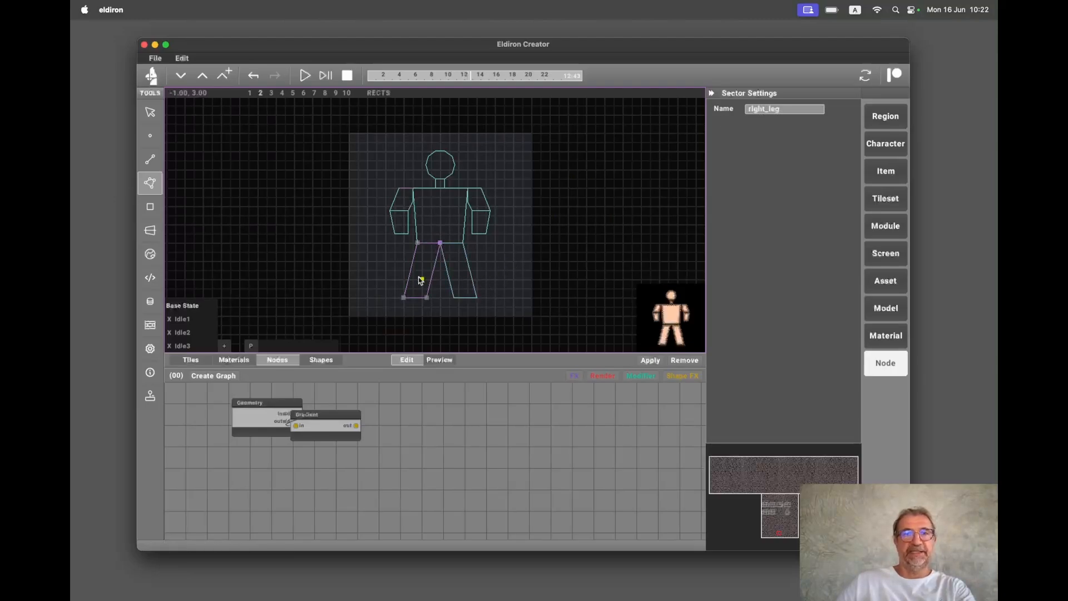
{"action": "left_click", "coordinate": [457, 281]}
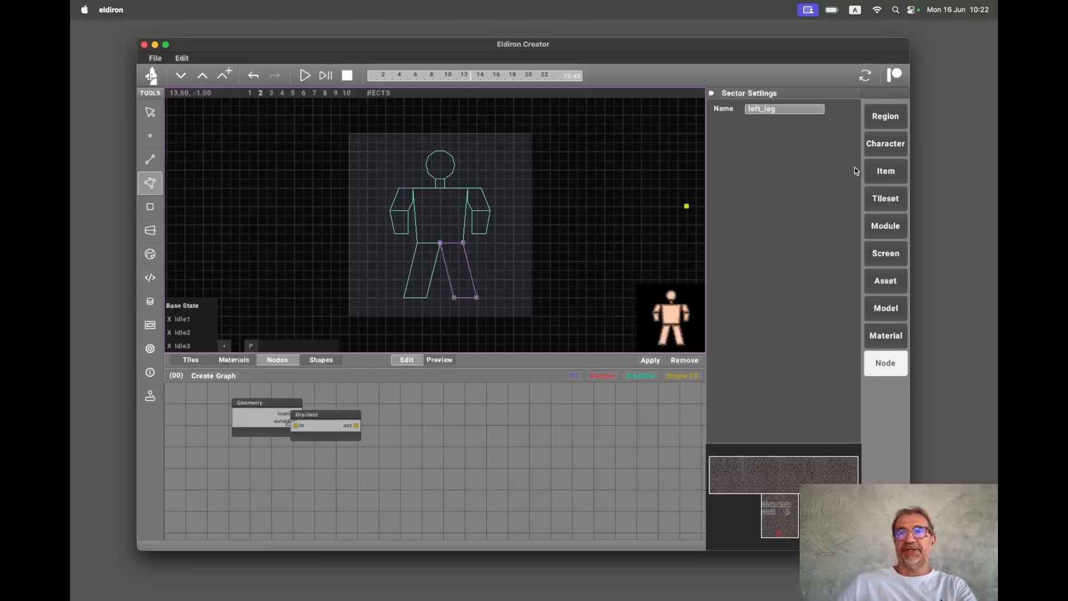
Open the Trousers item's attribute data, after moving the Gradient node clear of the Geometry node.
{"action": "left_click", "coordinate": [886, 171]}
{"action": "left_click", "coordinate": [745, 158]}
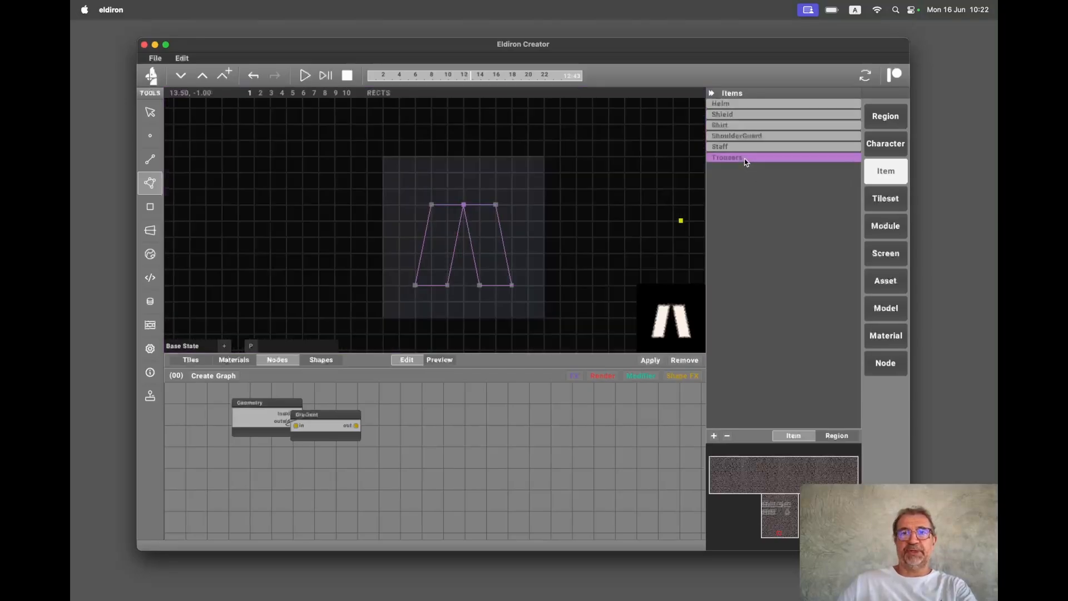
{"action": "left_click_drag", "start_coordinate": [329, 413], "coordinate": [411, 409]}
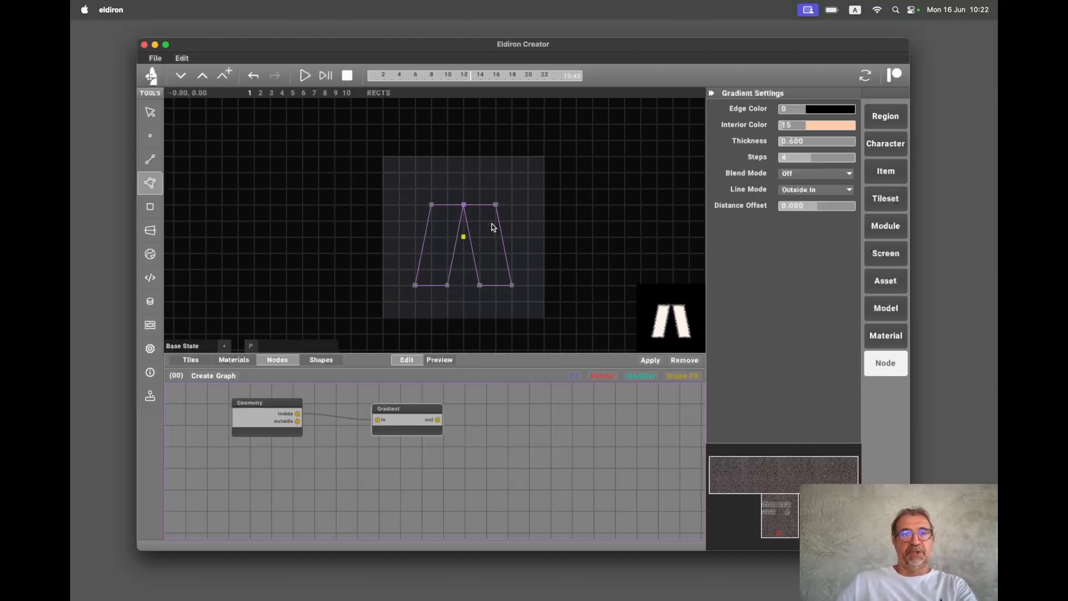
{"action": "left_click", "coordinate": [155, 306]}
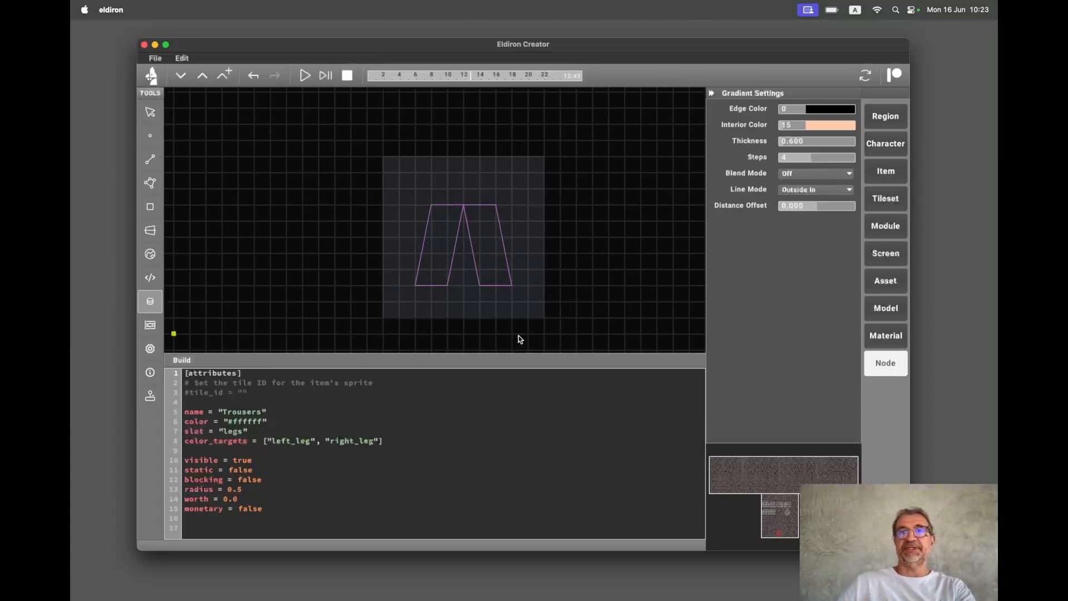
Run the game in the Dungeon region and walk the character left to pick up the staff.
{"action": "left_click", "coordinate": [889, 118]}
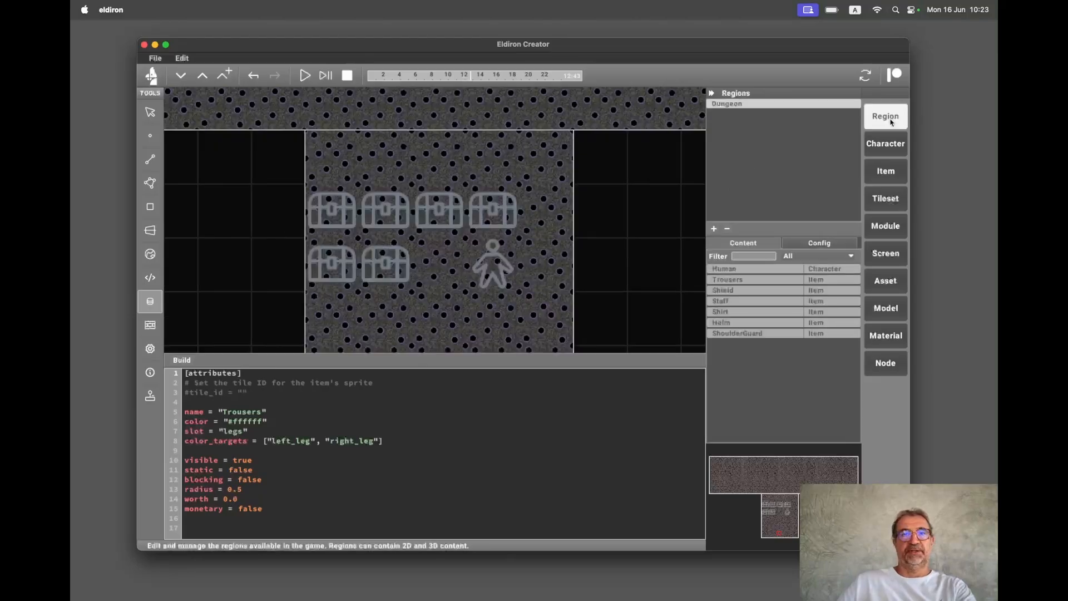
{"action": "left_click", "coordinate": [304, 75]}
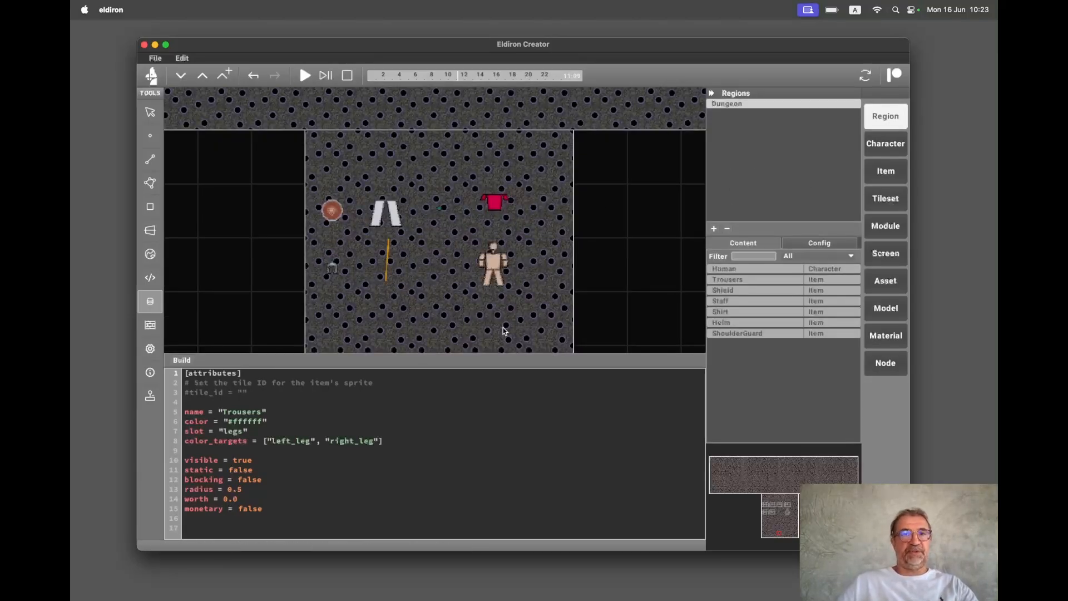
{"action": "left_click", "coordinate": [150, 372]}
{"action": "key", "text": "a"}
{"action": "key", "text": "a"}
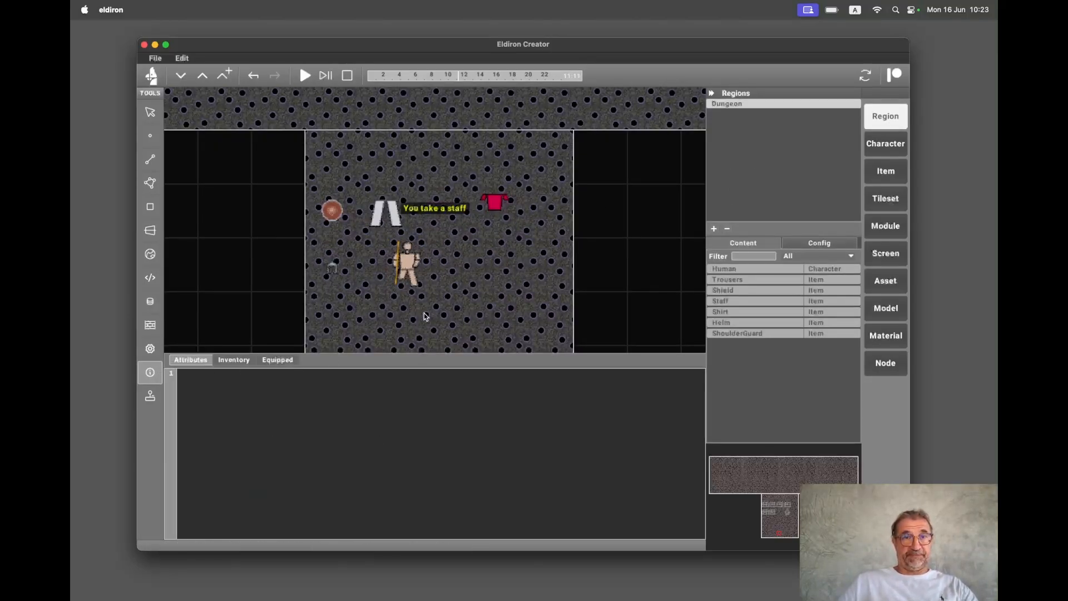
Walk the character through the dungeon to pick up the pair of trousers, view them worn, and stop the game.
{"action": "key", "text": "w"}
{"action": "key", "text": "s"}
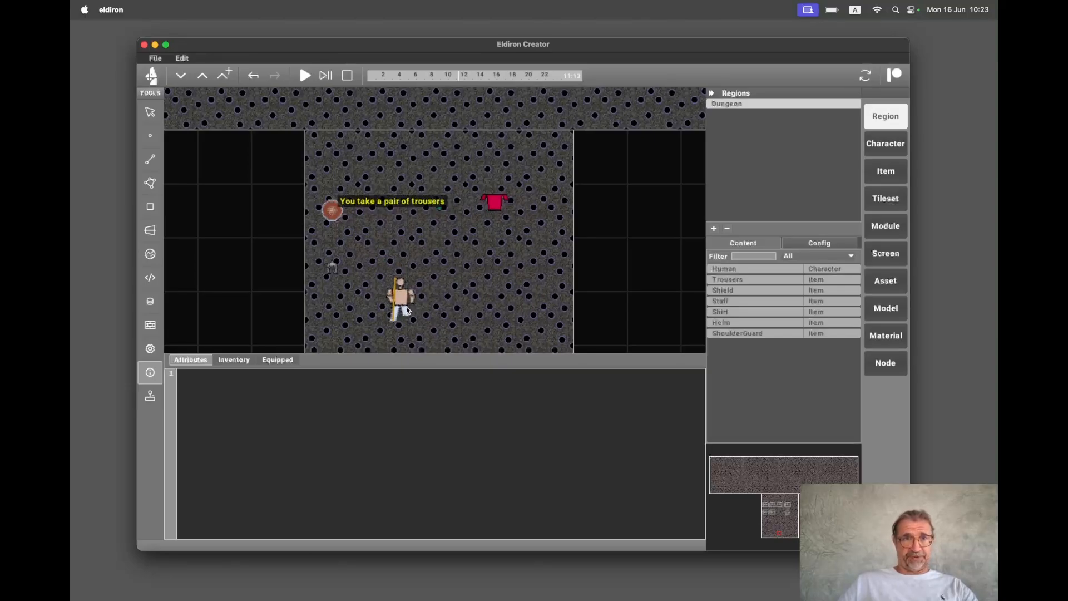
{"action": "key", "text": "d"}
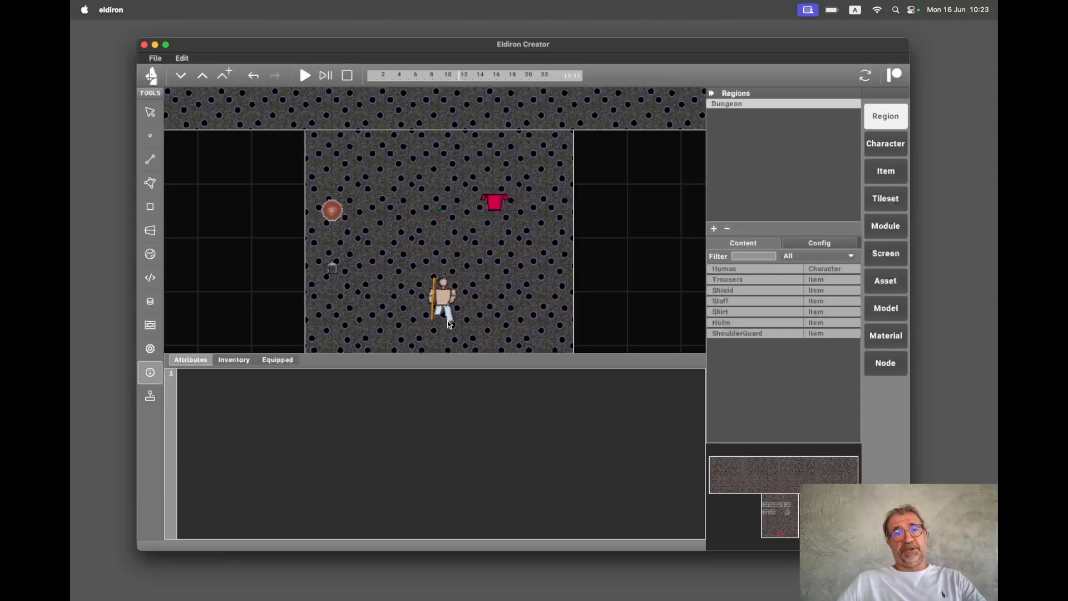
{"action": "scroll", "coordinate": [447, 324], "scroll_direction": "down", "scroll_amount": 1}
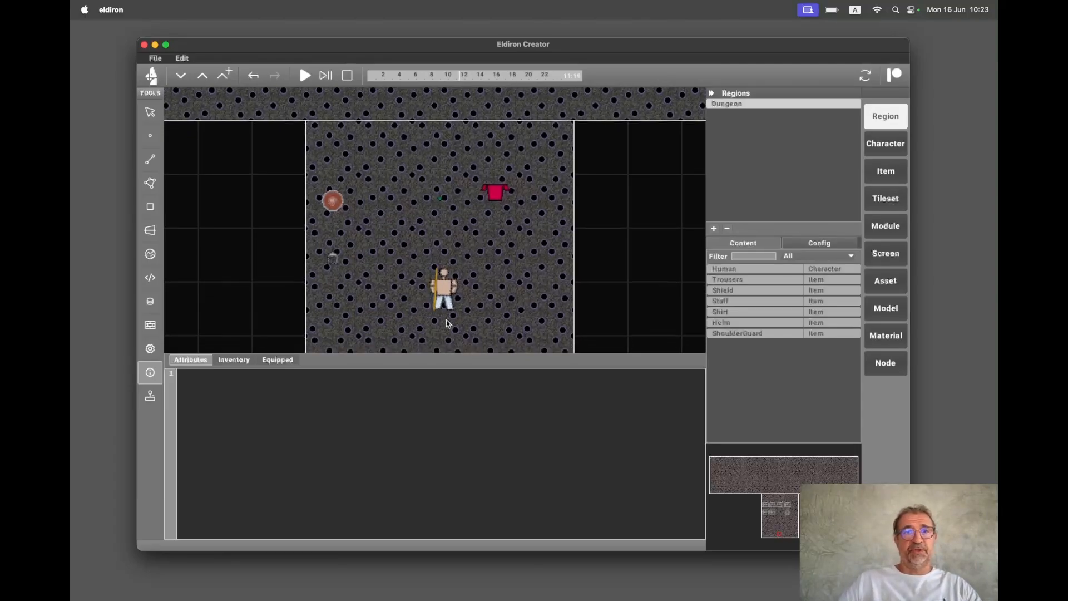
{"action": "scroll", "coordinate": [447, 323], "scroll_direction": "right", "scroll_amount": 1}
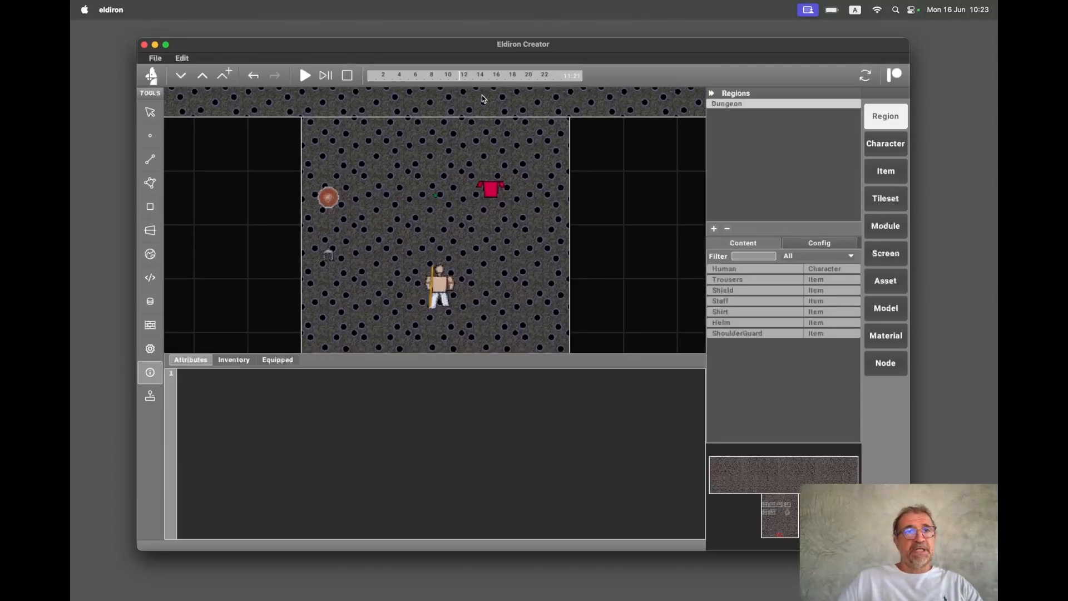
{"action": "left_click", "coordinate": [348, 75]}
Inspect the Shield item's sector, the settings of its second Gradient node, and its attribute data.
{"action": "left_click", "coordinate": [890, 144]}
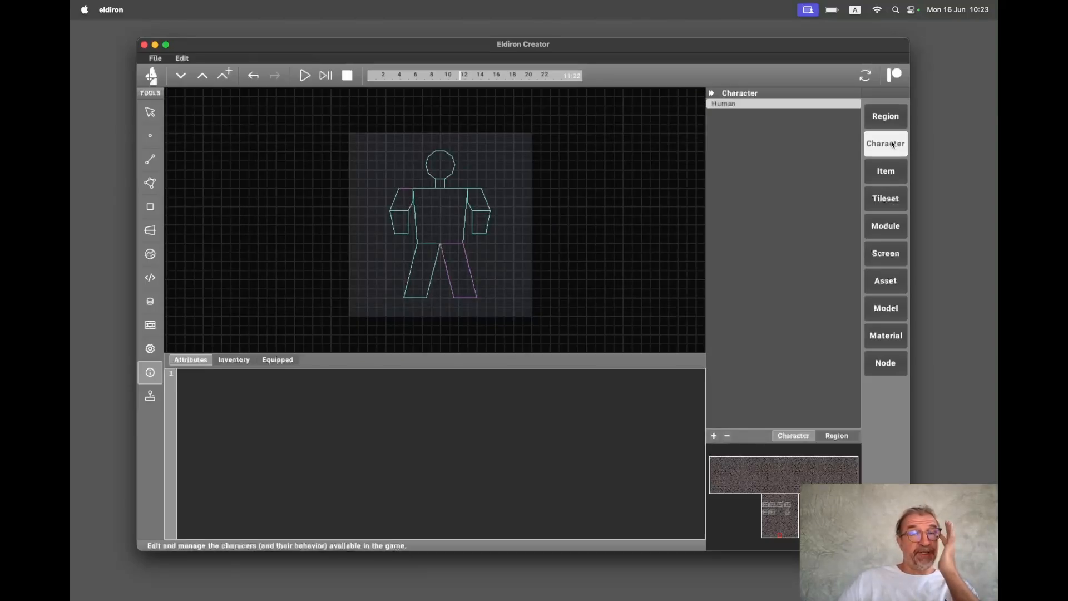
{"action": "left_click", "coordinate": [888, 171]}
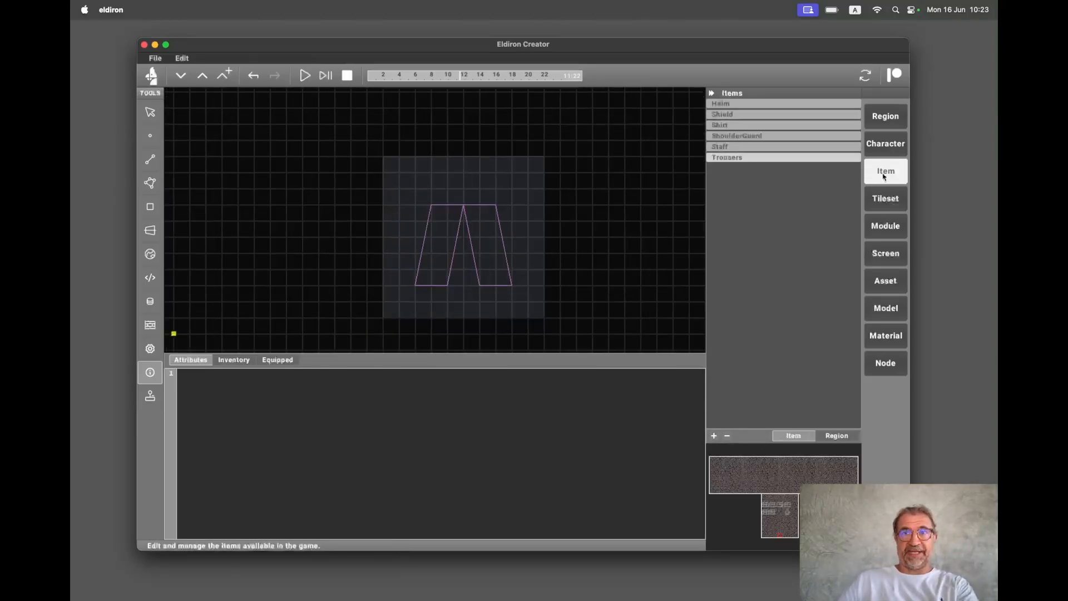
{"action": "left_click", "coordinate": [741, 125]}
{"action": "left_click", "coordinate": [740, 113]}
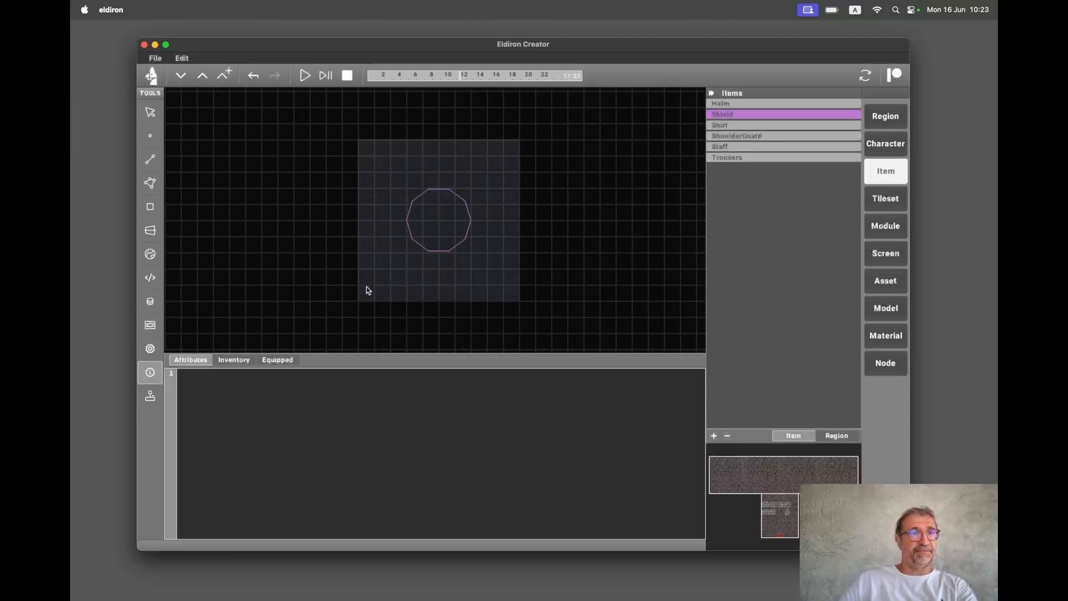
{"action": "left_click", "coordinate": [151, 187]}
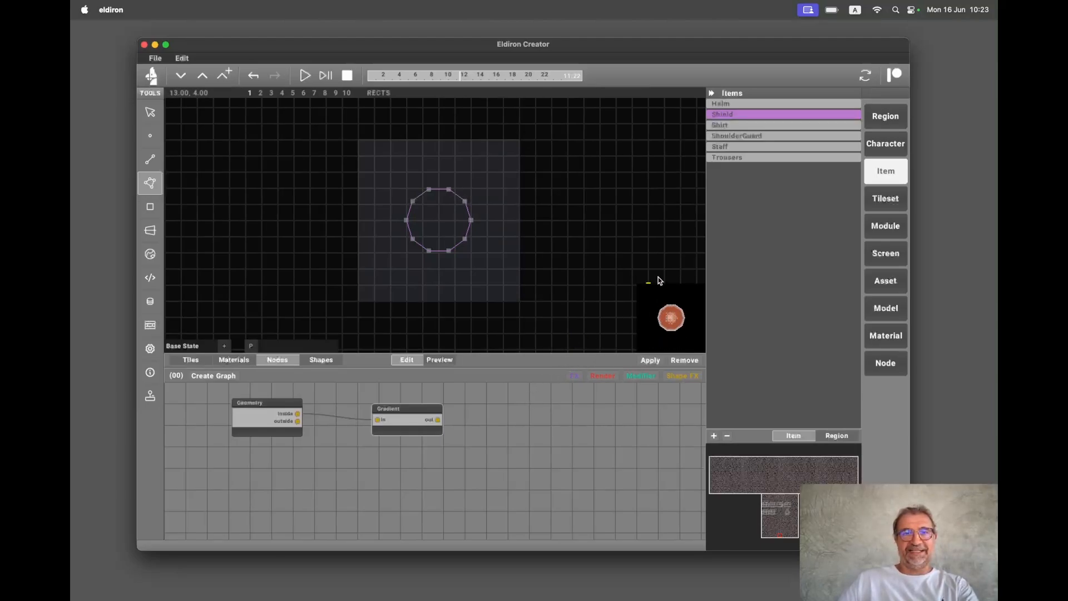
{"action": "left_click", "coordinate": [440, 219]}
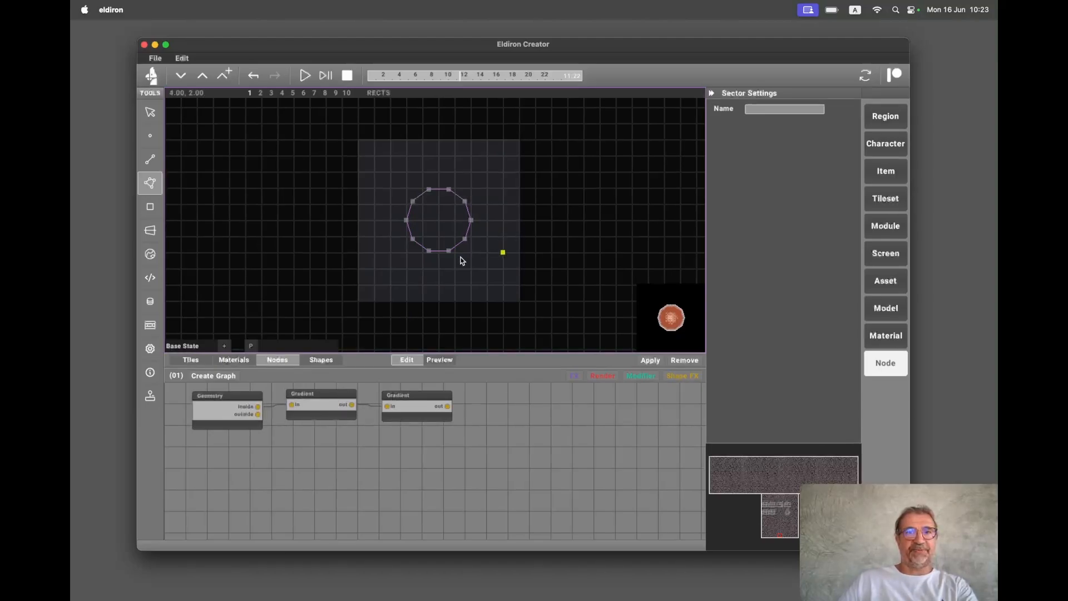
{"action": "left_click", "coordinate": [425, 399]}
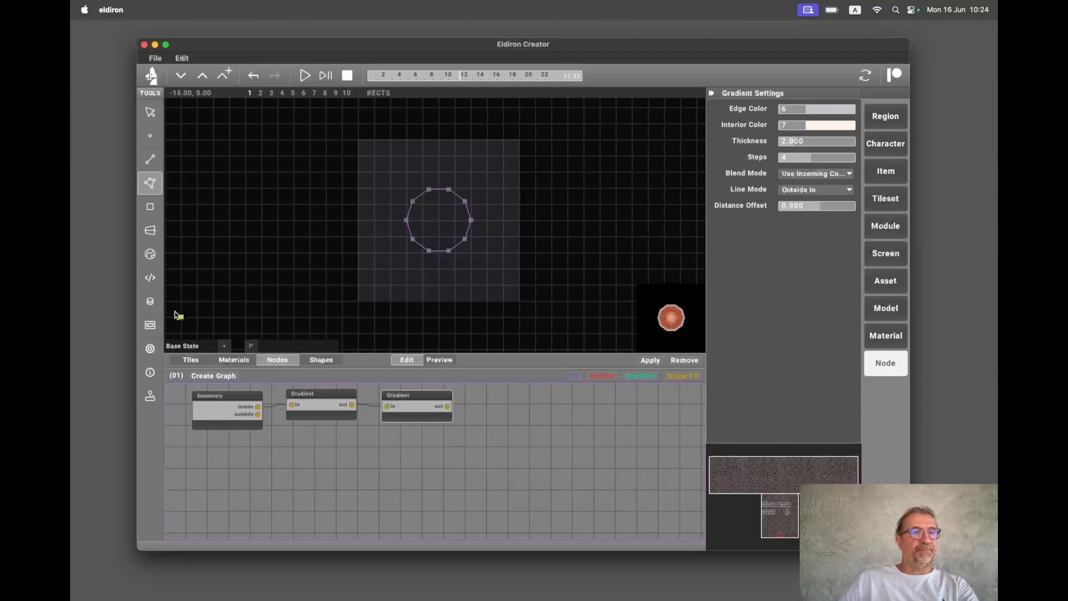
{"action": "left_click", "coordinate": [161, 301]}
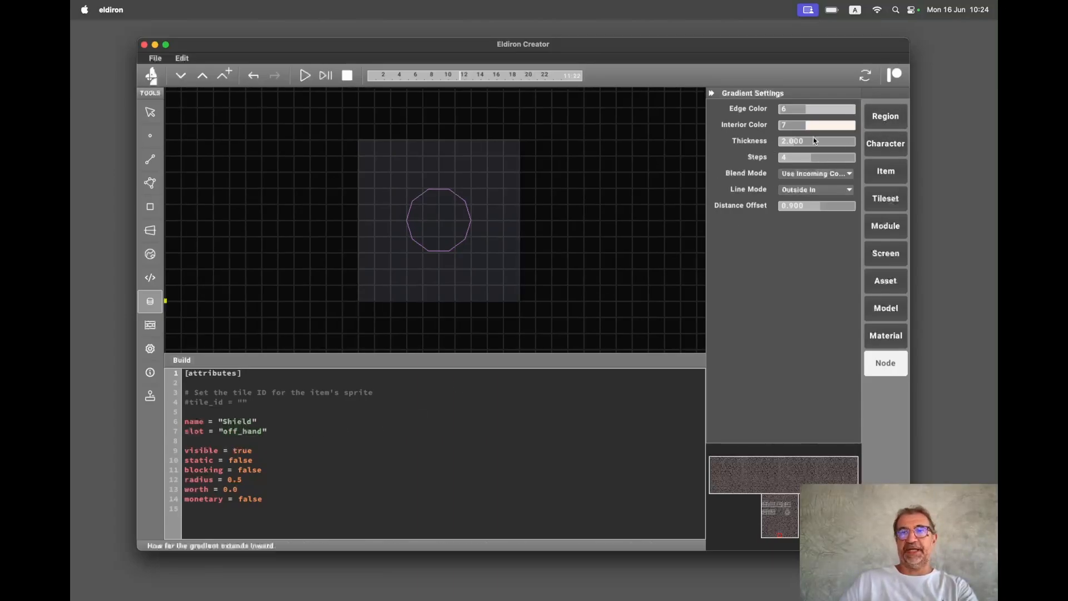
Check the name of the Human character's hand line that holds the shield, comparing it with the Shield item.
{"action": "left_click", "coordinate": [893, 118]}
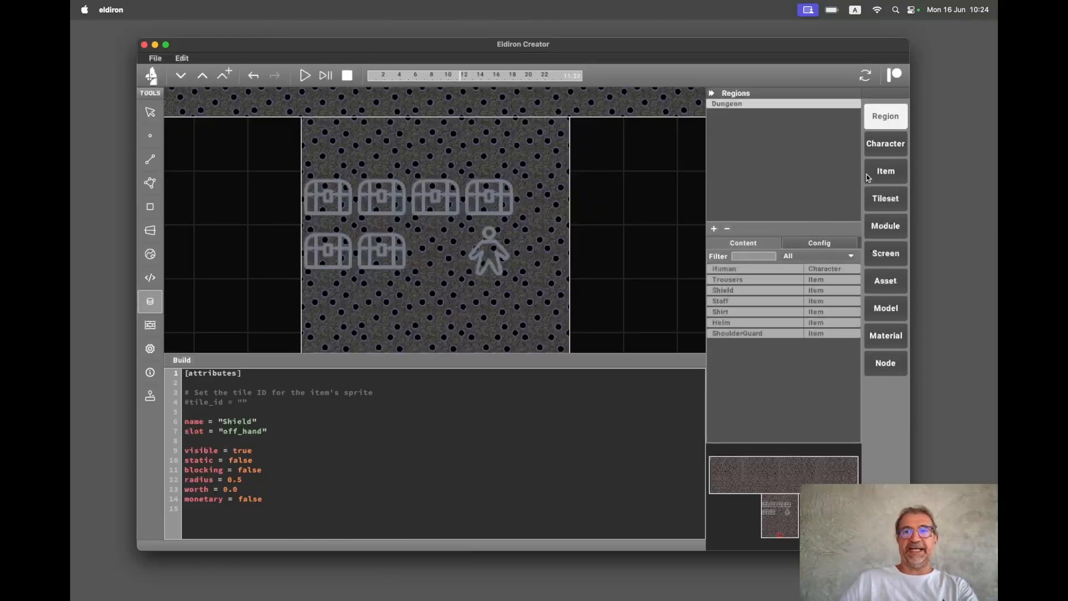
{"action": "left_click", "coordinate": [896, 146]}
{"action": "key", "text": "l"}
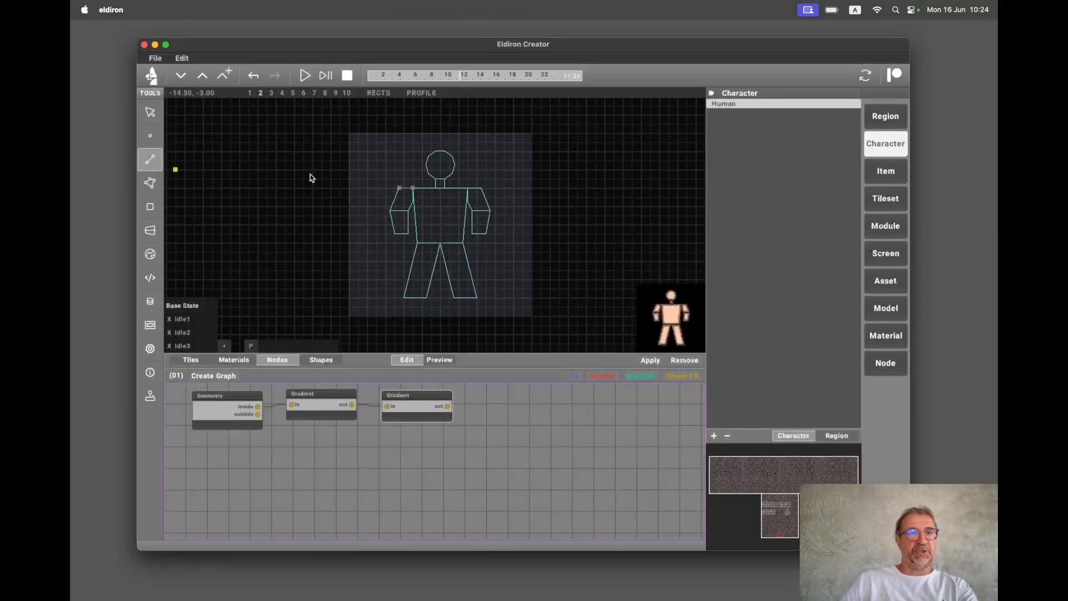
{"action": "left_click", "coordinate": [480, 235]}
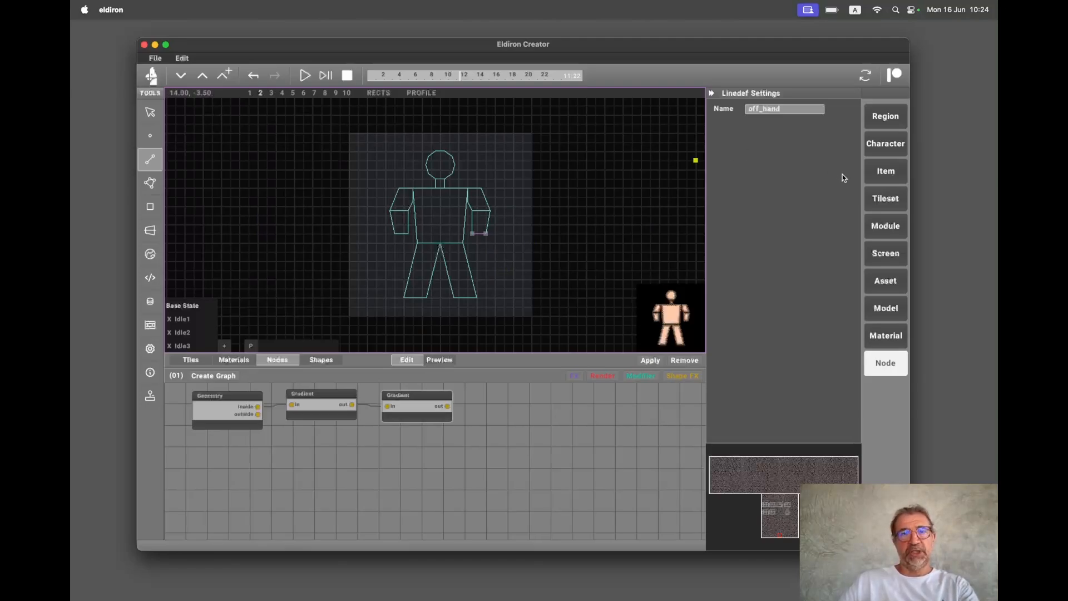
{"action": "left_click", "coordinate": [886, 173]}
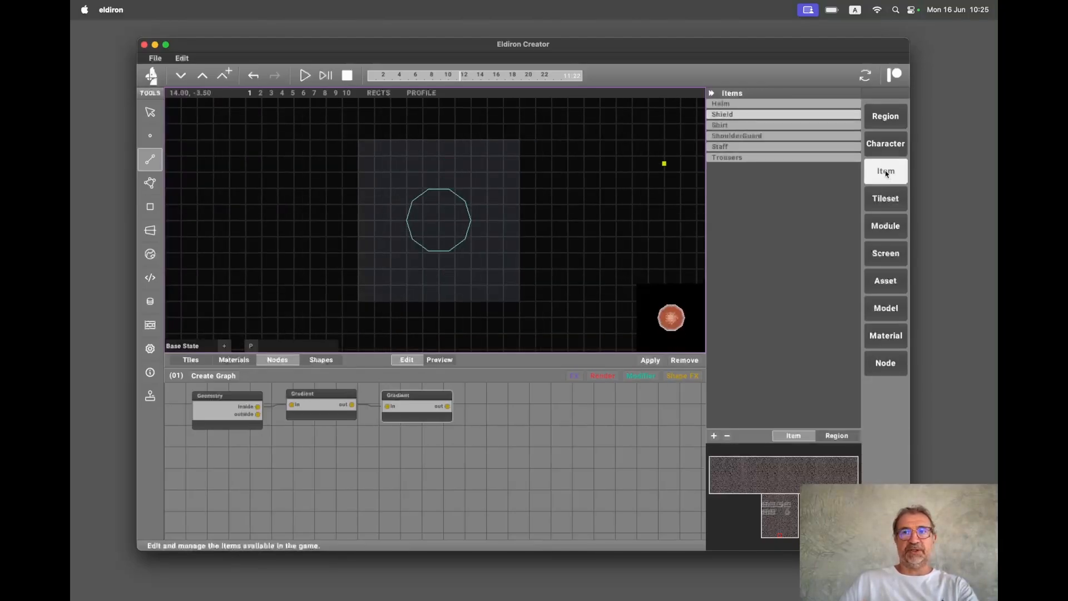
{"action": "left_click", "coordinate": [886, 145]}
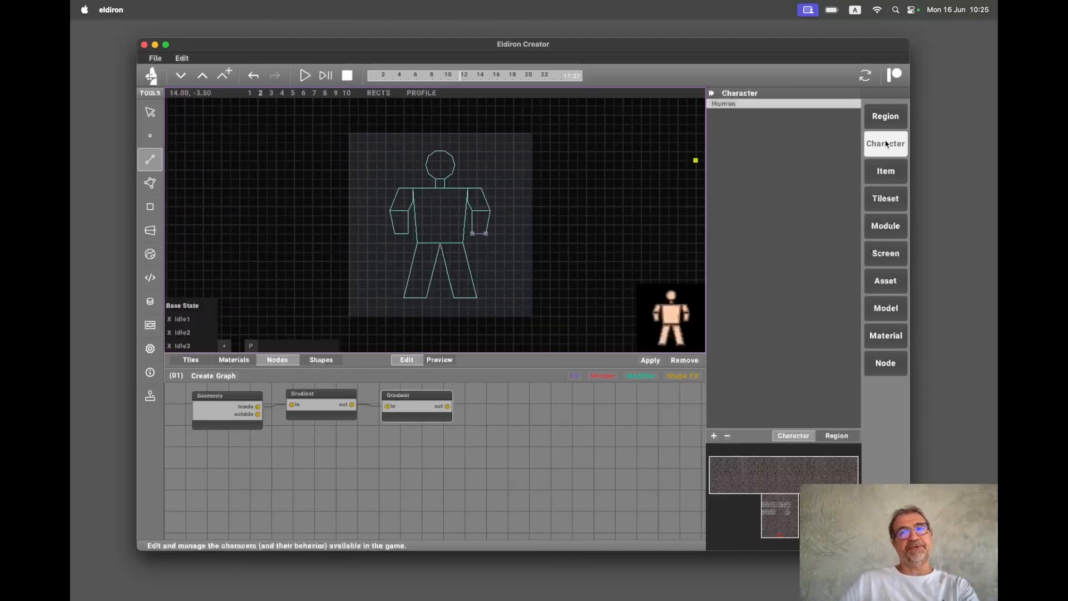
View the ShoulderGuard item's shape and check the names of the Human character's two shoulder lines.
{"action": "left_click", "coordinate": [896, 176]}
{"action": "left_click", "coordinate": [775, 139]}
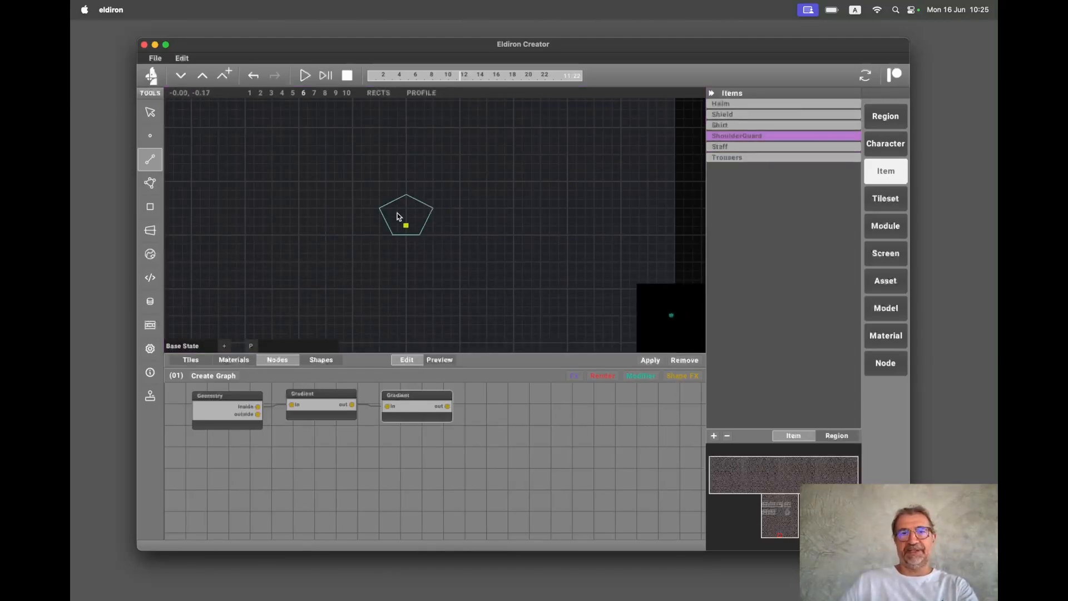
{"action": "left_click", "coordinate": [896, 144]}
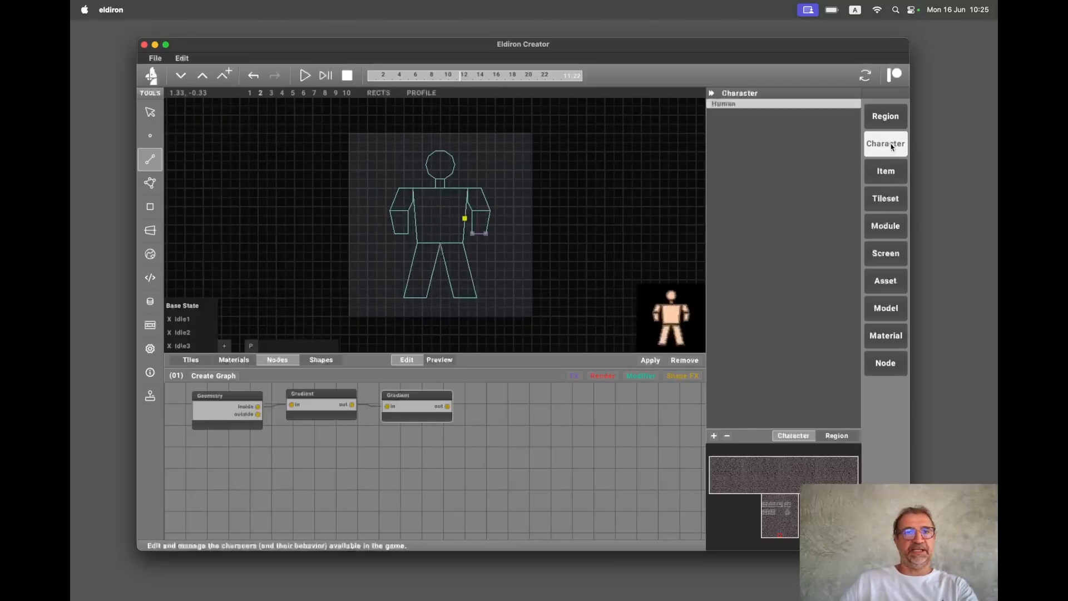
{"action": "left_click", "coordinate": [477, 189]}
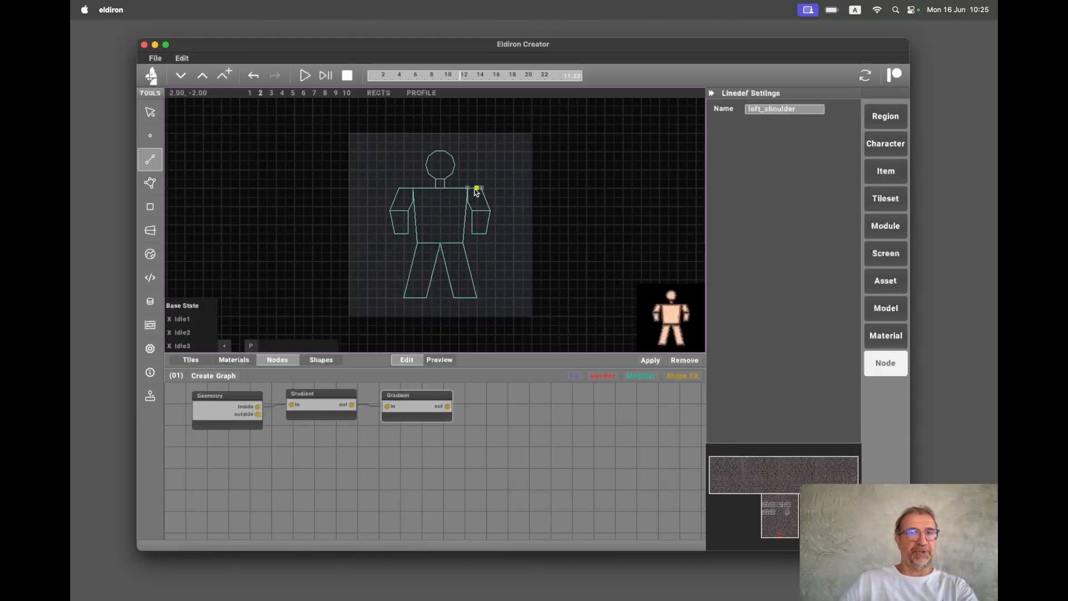
{"action": "left_click", "coordinate": [406, 189]}
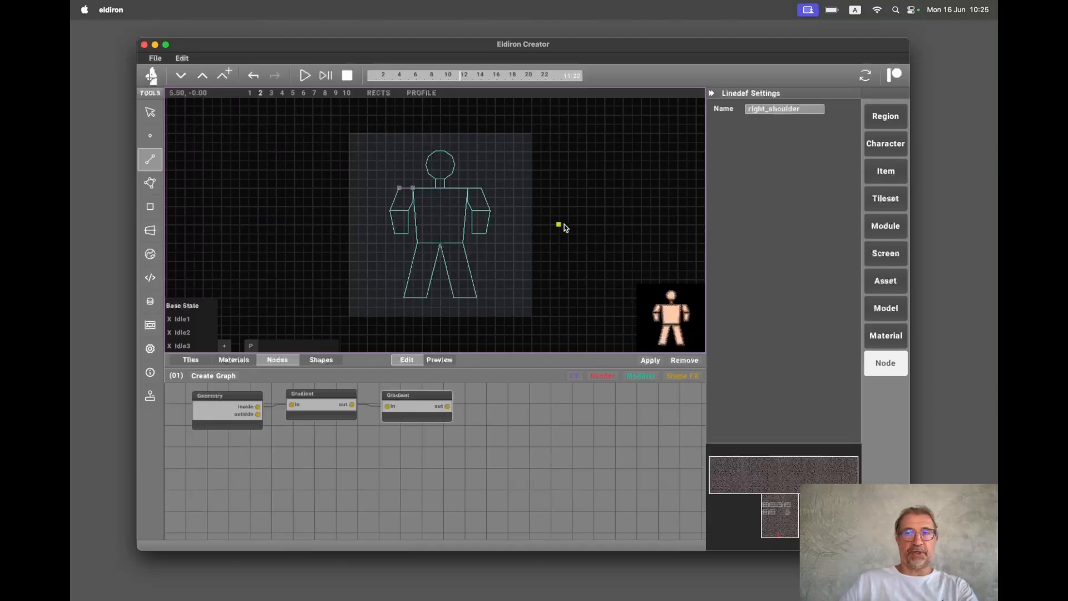
Review the slot and geo_targets in the ShoulderGuard item's attribute data, and return to the Dungeon region.
{"action": "left_click", "coordinate": [897, 179]}
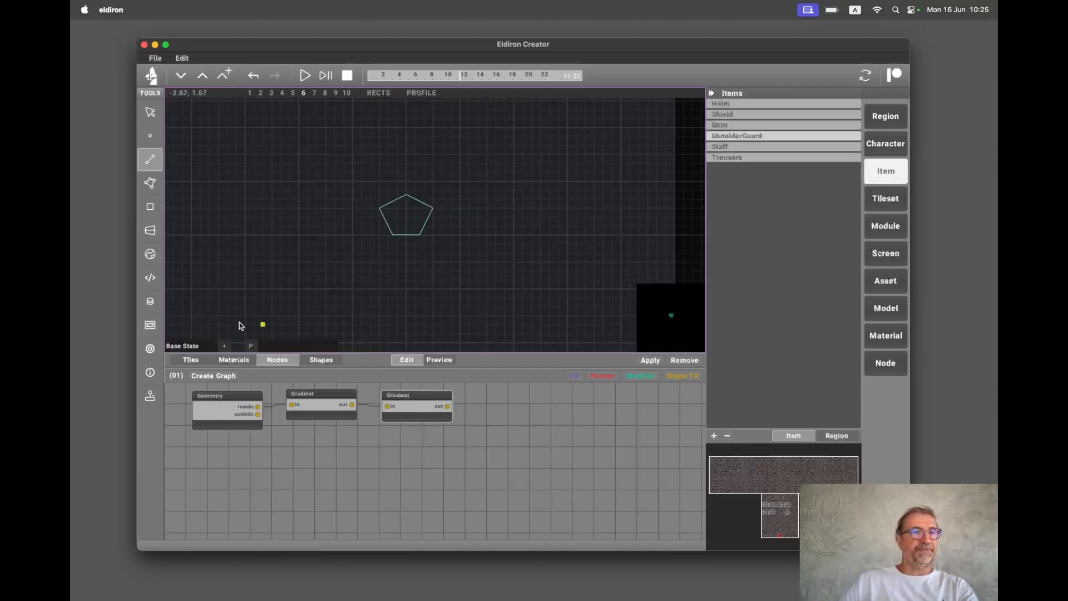
{"action": "left_click", "coordinate": [150, 305]}
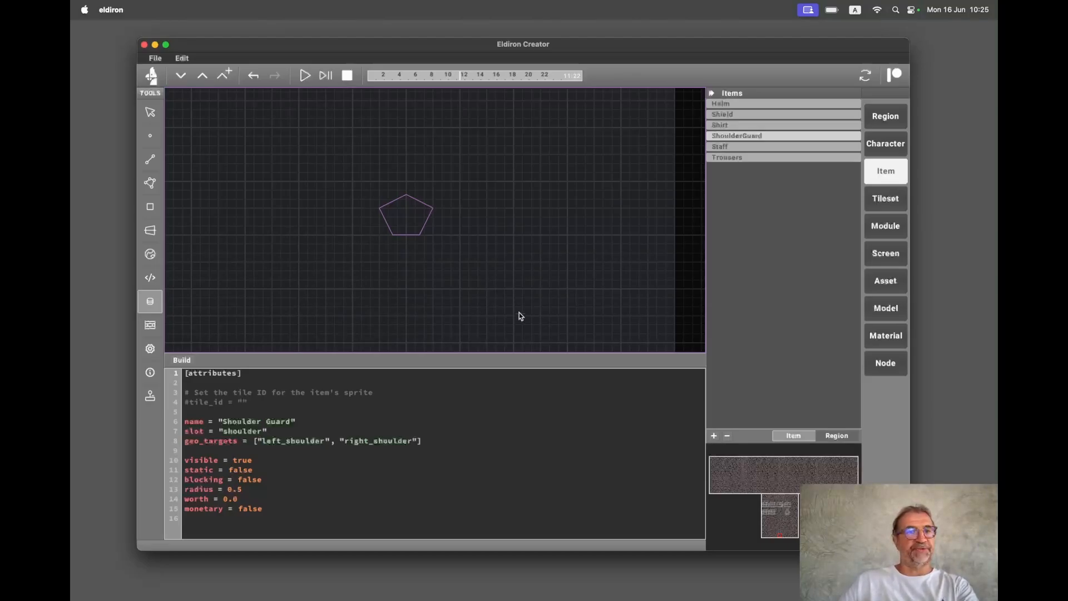
{"action": "left_click", "coordinate": [889, 119]}
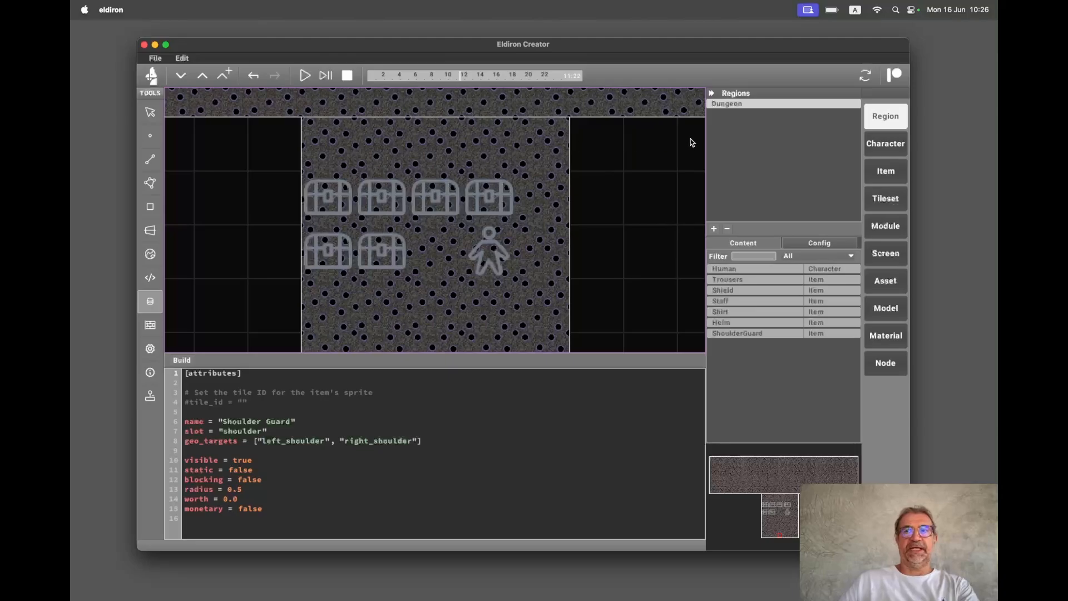
Inspect the Staff item's single line, its Color node settings, and its attribute data.
{"action": "left_click", "coordinate": [887, 171]}
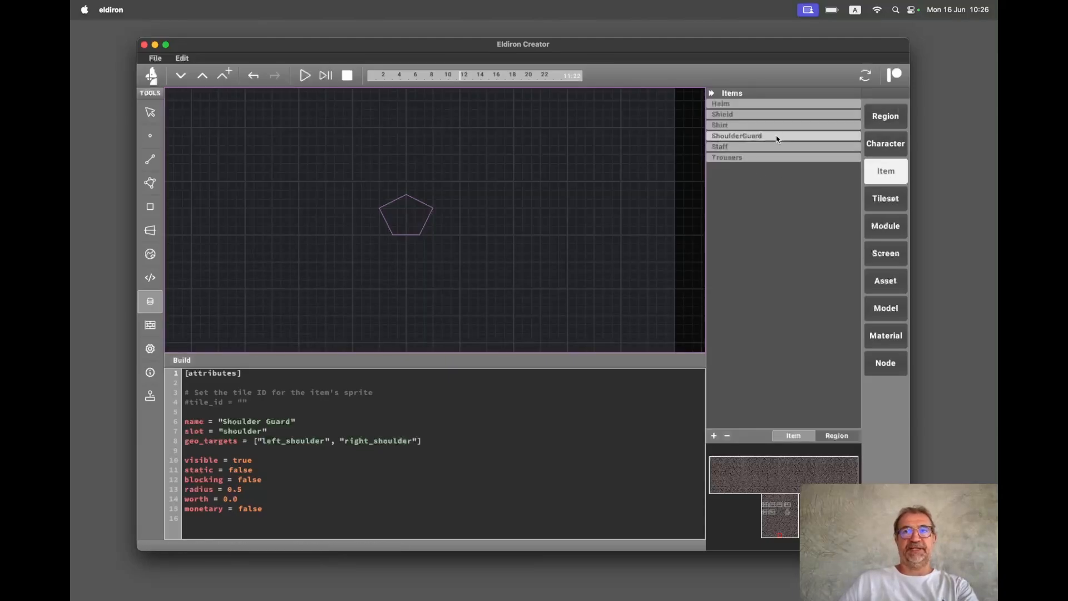
{"action": "left_click", "coordinate": [751, 148]}
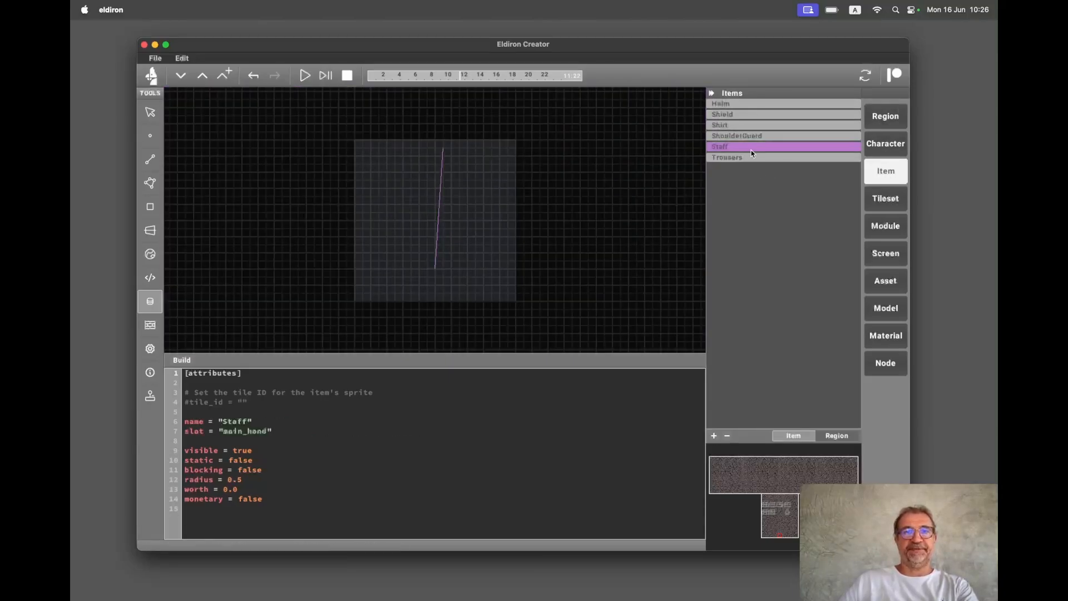
{"action": "left_click", "coordinate": [150, 160]}
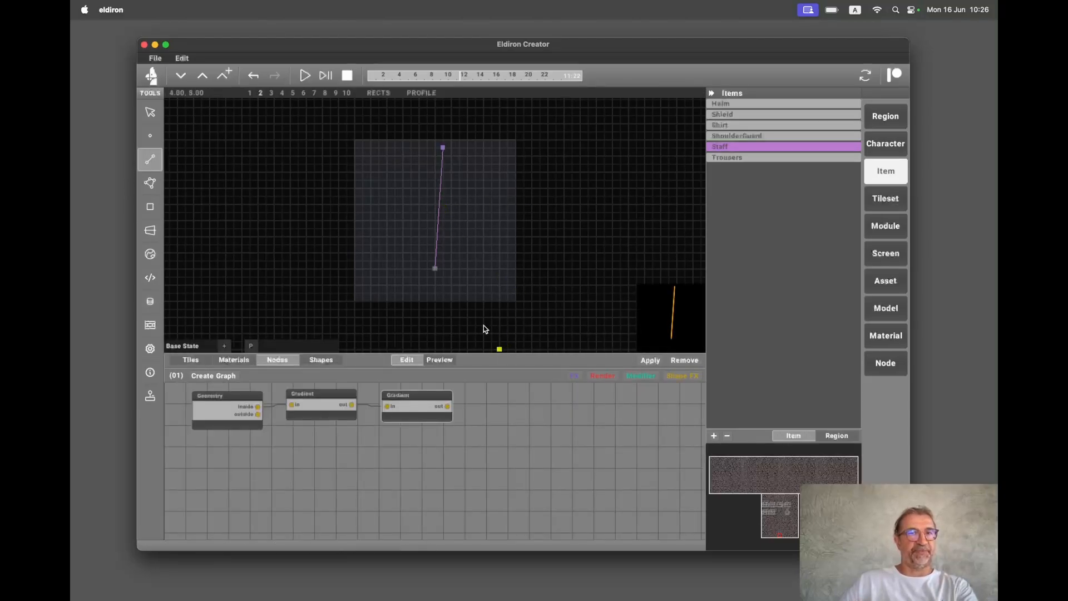
{"action": "left_click", "coordinate": [437, 234]}
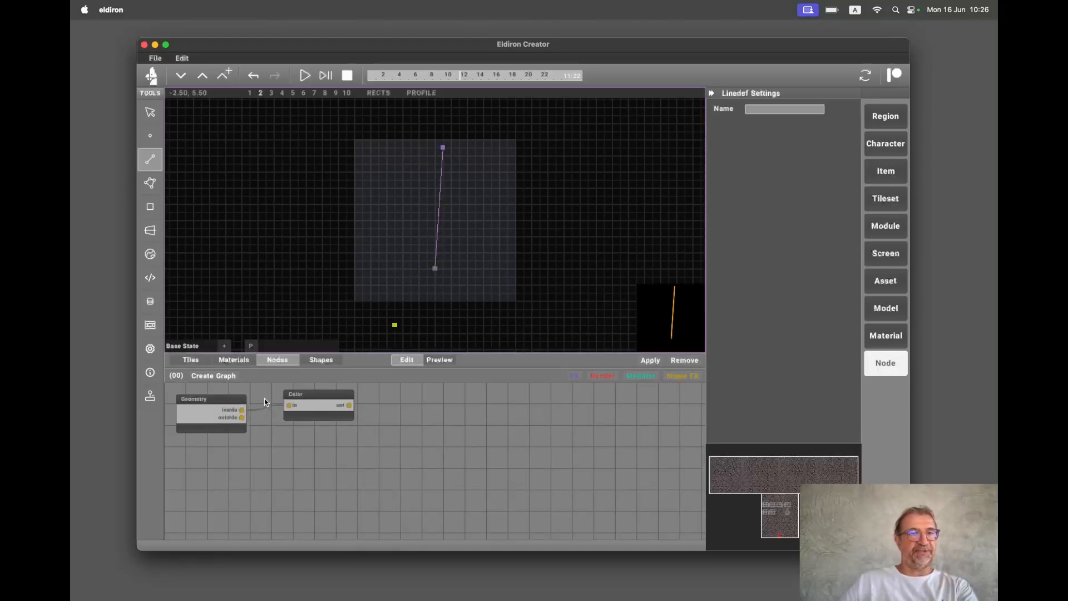
{"action": "left_click", "coordinate": [316, 396]}
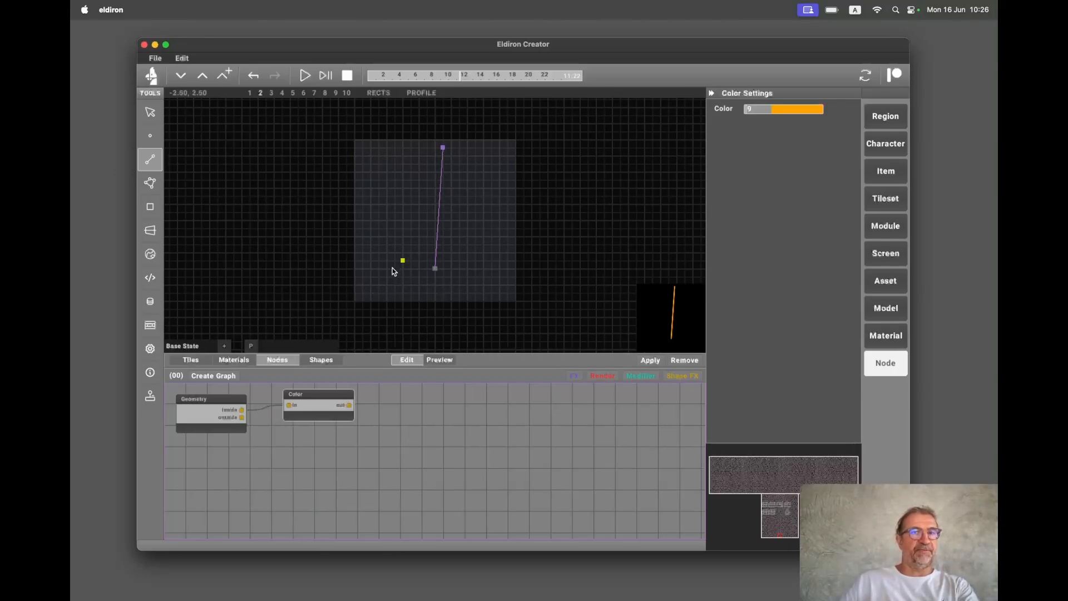
{"action": "left_click", "coordinate": [152, 301]}
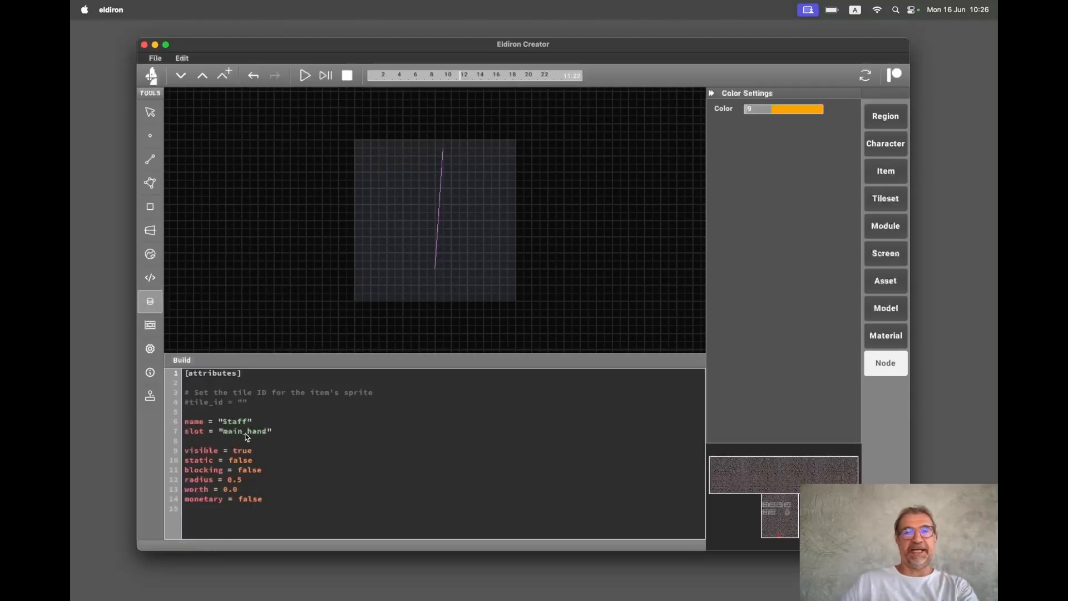
Run the game, walk the character over all the items to equip them, and stop the game.
{"action": "left_click", "coordinate": [304, 76]}
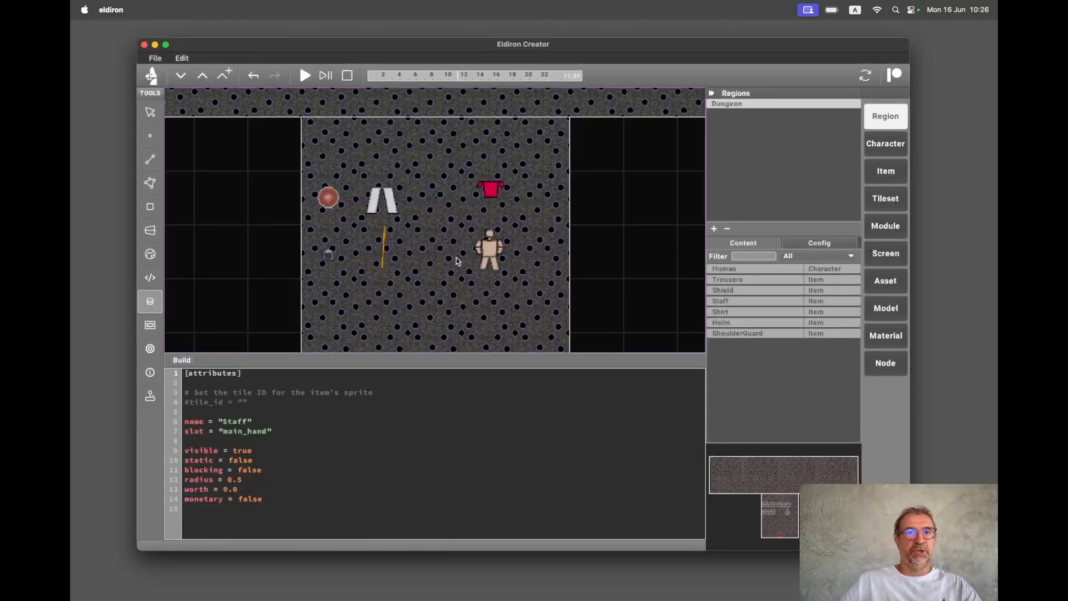
{"action": "left_click", "coordinate": [150, 372]}
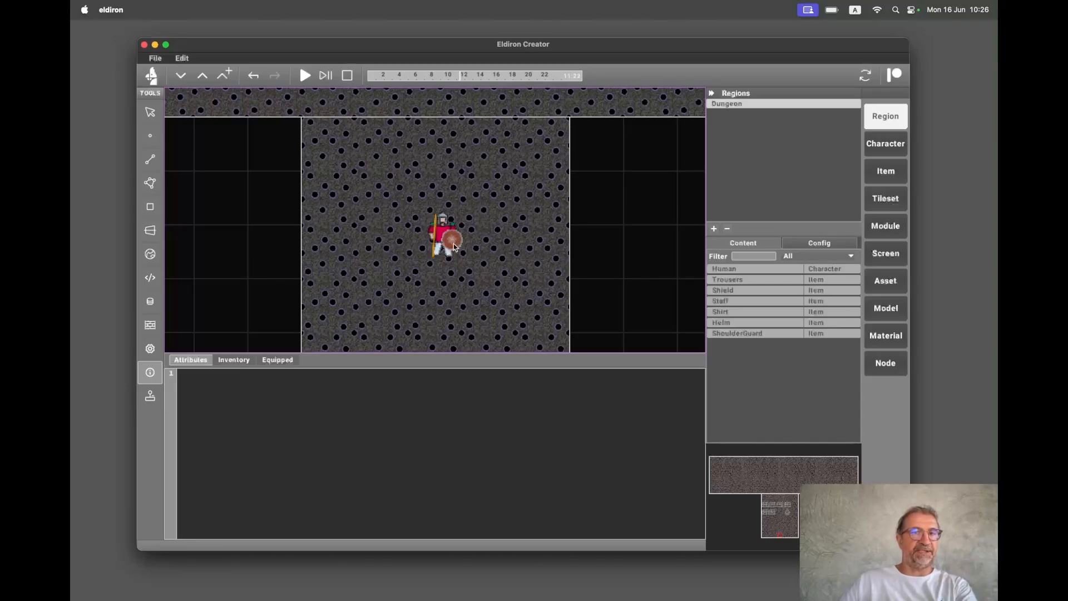
{"action": "left_click", "coordinate": [345, 79]}
Check the Human character's torso sector name and select the character's Base State.
{"action": "left_click", "coordinate": [886, 144]}
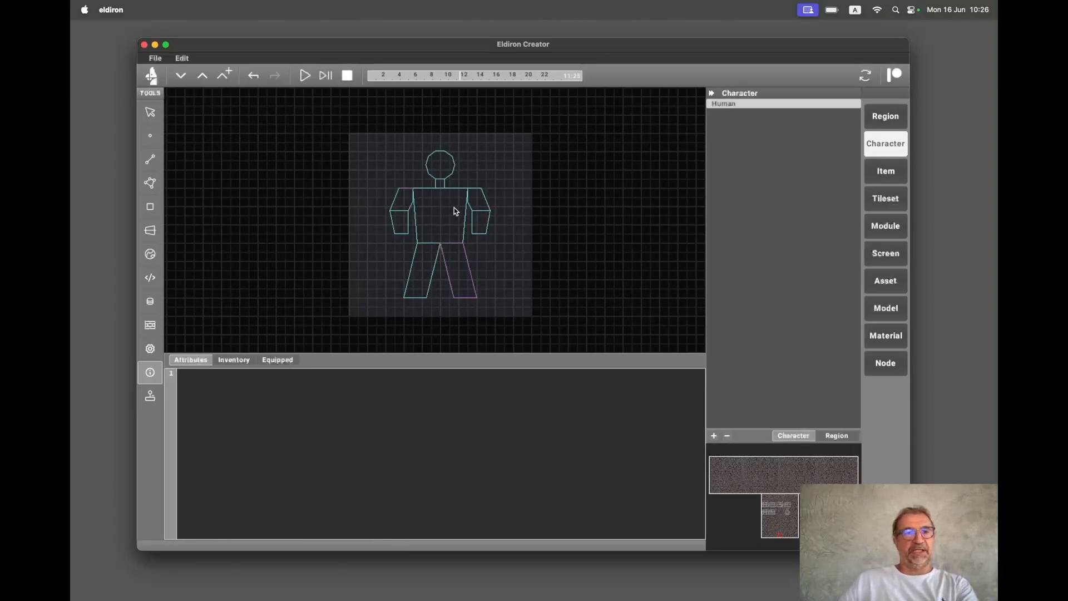
{"action": "left_click", "coordinate": [152, 187]}
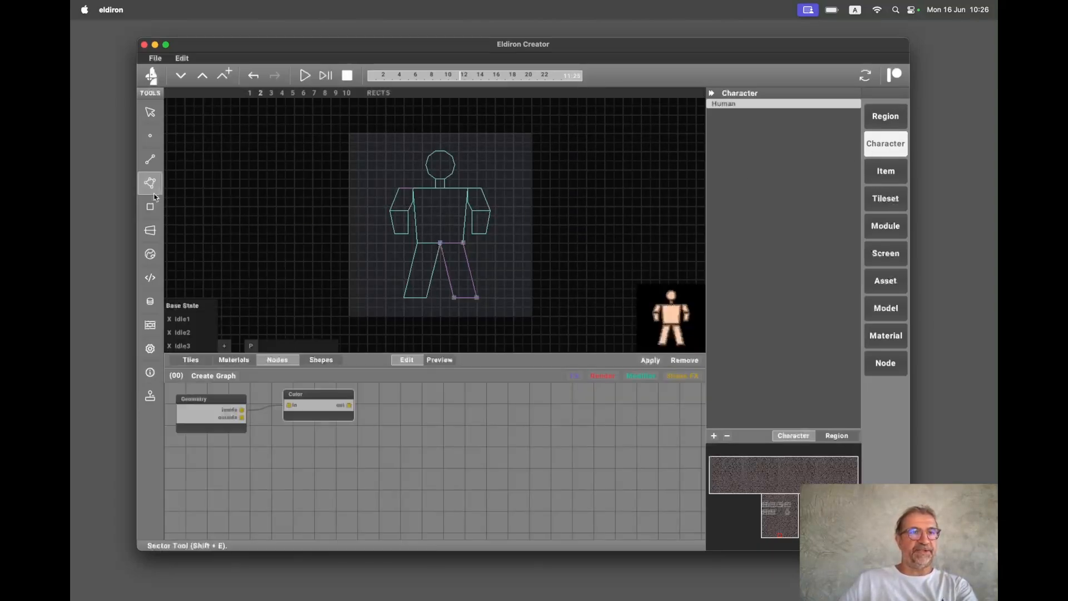
{"action": "left_click", "coordinate": [449, 226]}
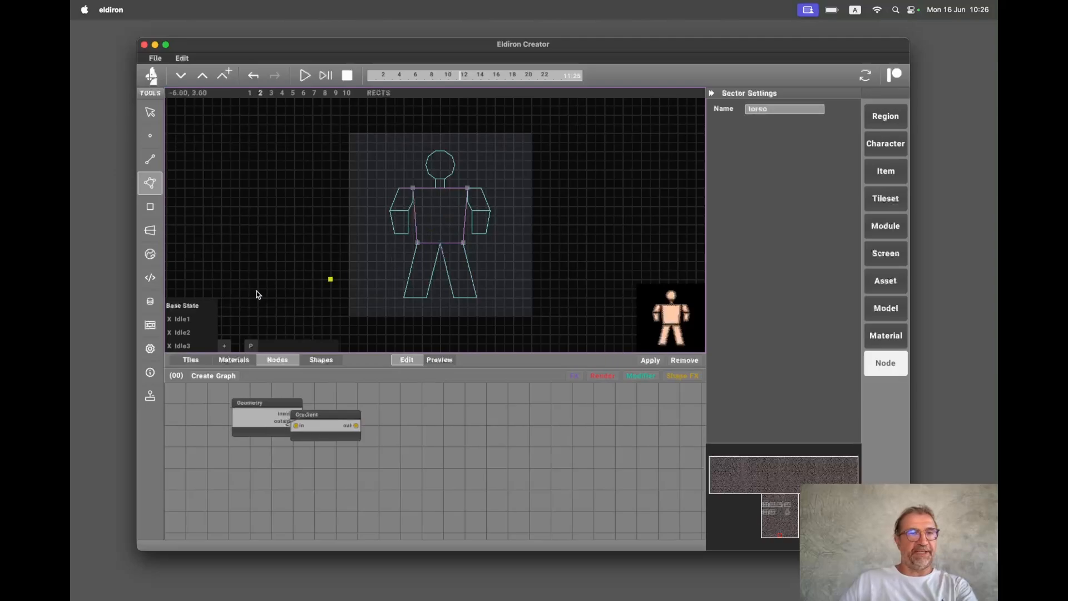
{"action": "left_click", "coordinate": [198, 310]}
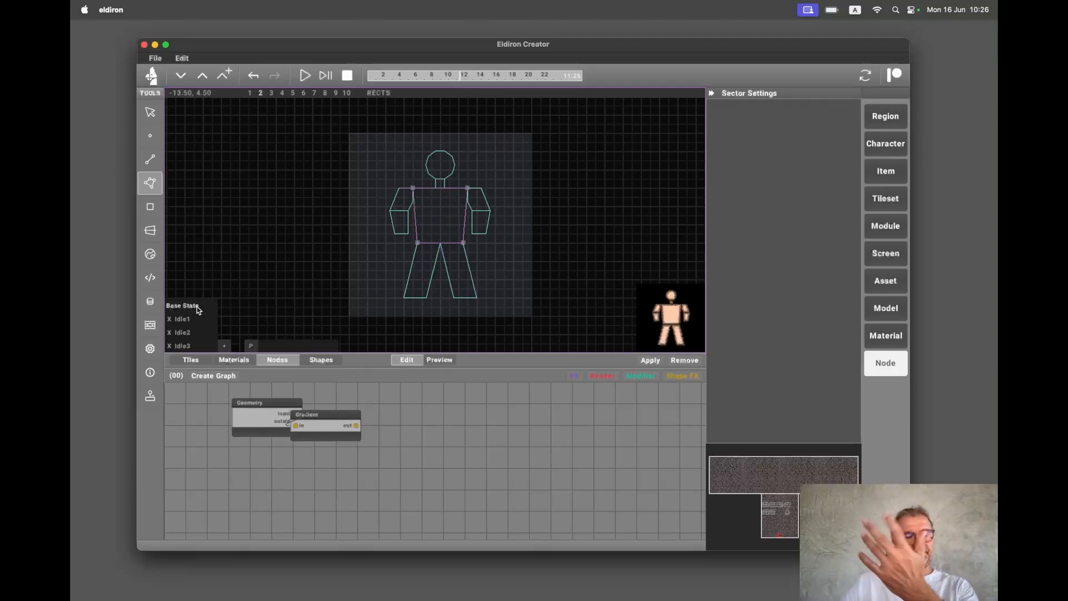
Compare the Human character's Idle1 and Idle2 poses, and move the Gradient node clear of the Geometry node.
{"action": "left_click", "coordinate": [187, 321]}
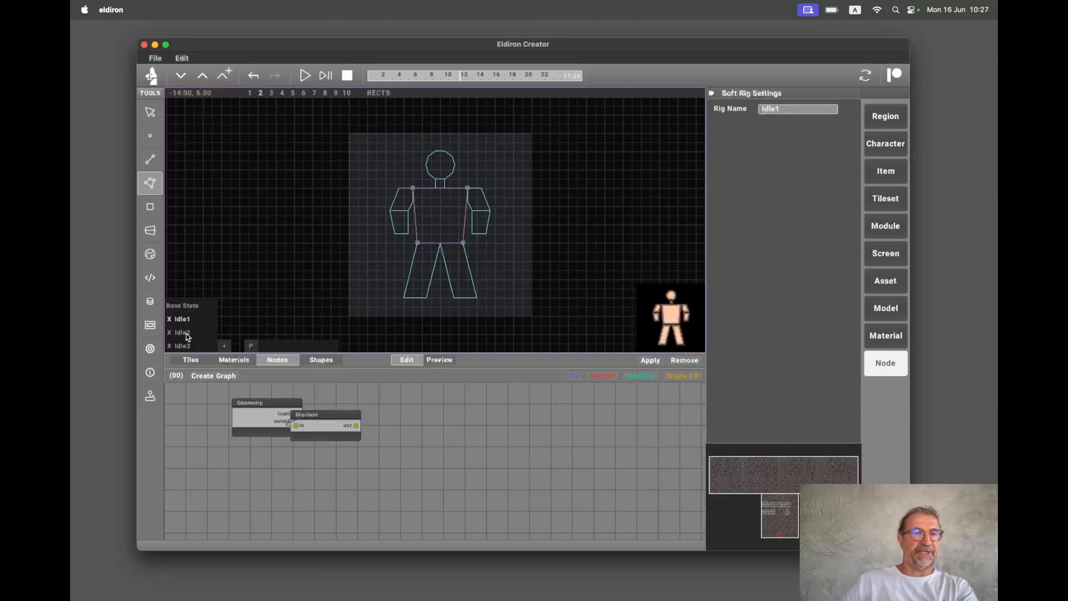
{"action": "left_click", "coordinate": [188, 335]}
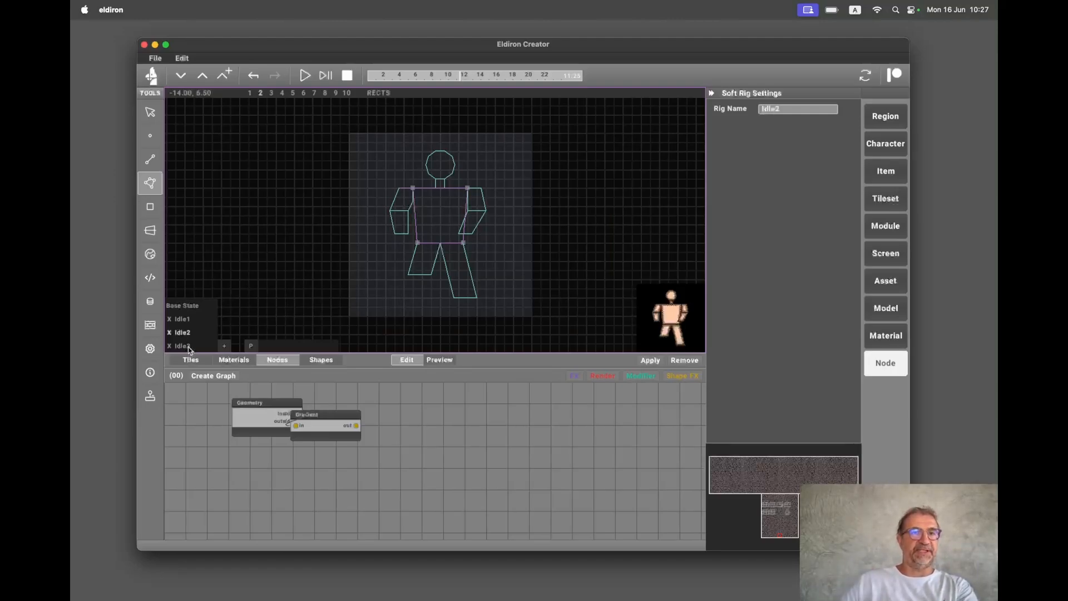
{"action": "left_click", "coordinate": [329, 413]}
{"action": "left_click_drag", "start_coordinate": [330, 412], "coordinate": [373, 410]}
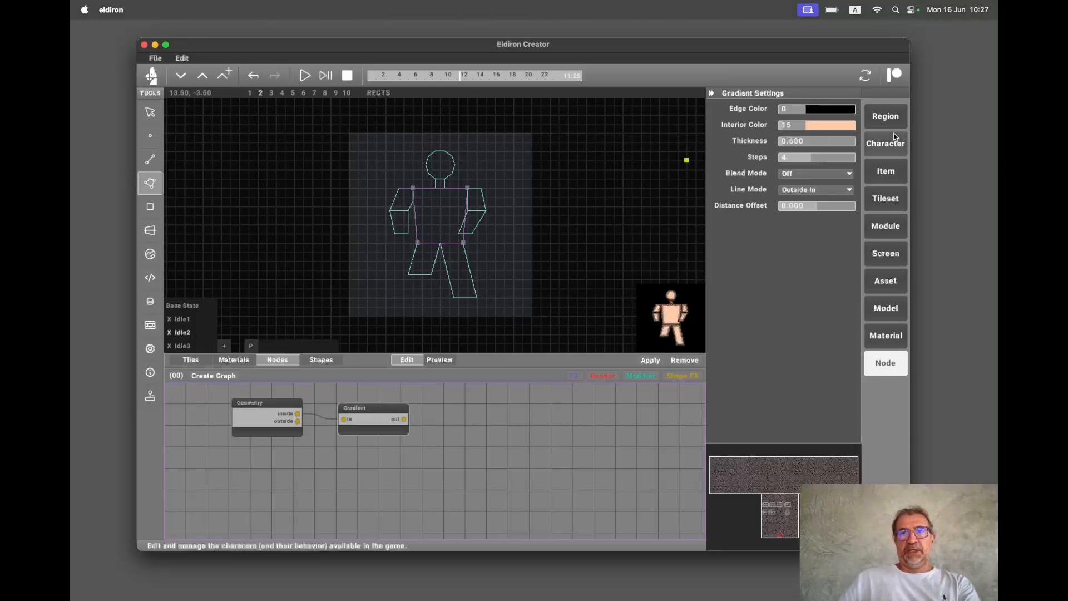
Run the game in the Dungeon region and walk the character over all the items to equip them.
{"action": "left_click", "coordinate": [885, 116]}
{"action": "left_click", "coordinate": [304, 76]}
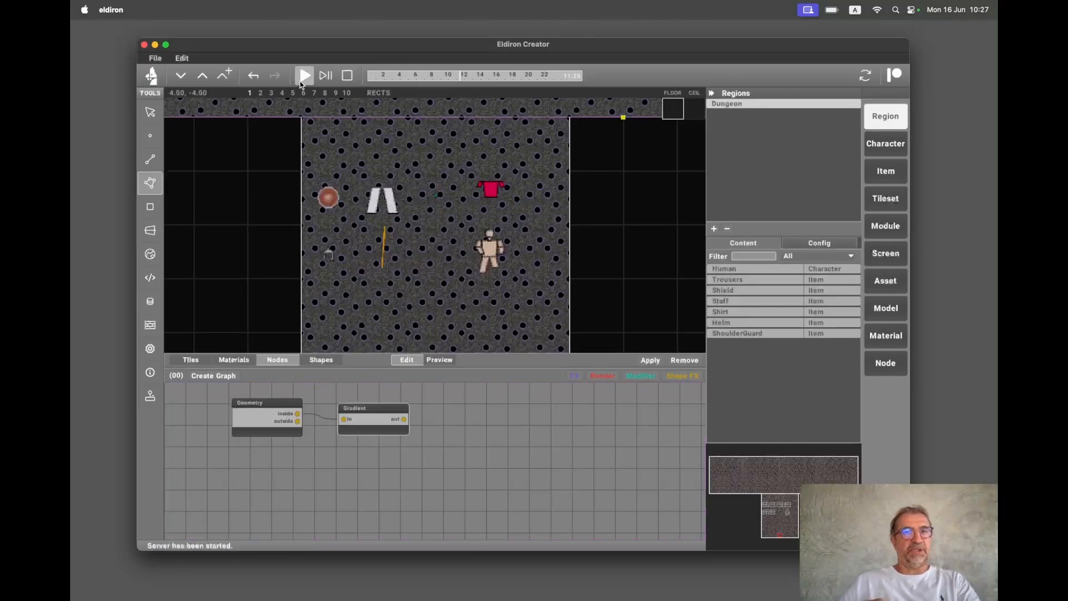
{"action": "left_click", "coordinate": [150, 372]}
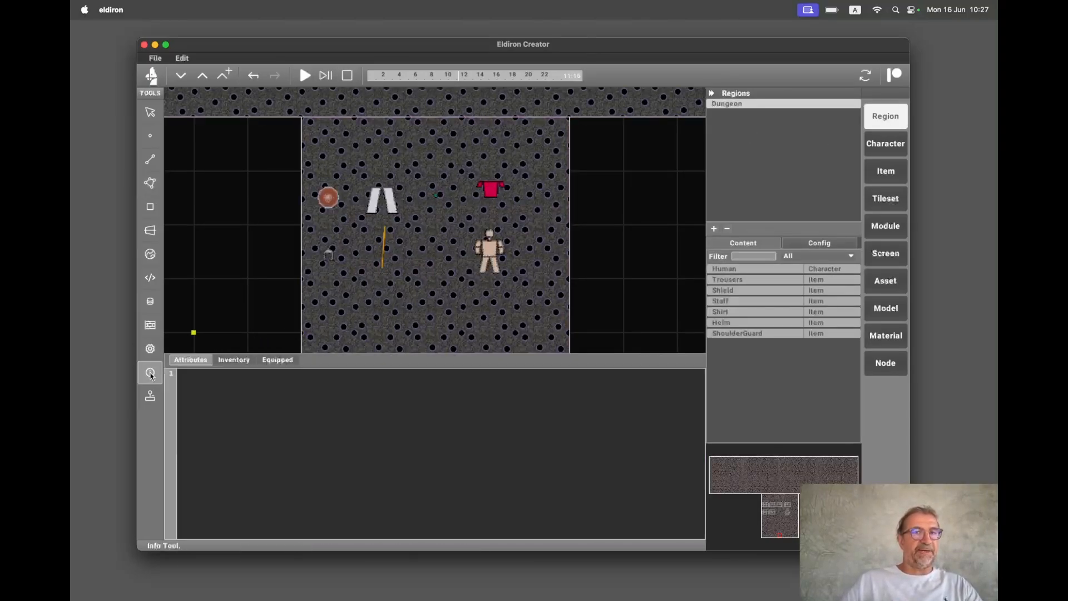
{"action": "key", "text": "a"}
{"action": "key", "text": "w"}
{"action": "key", "text": "d"}
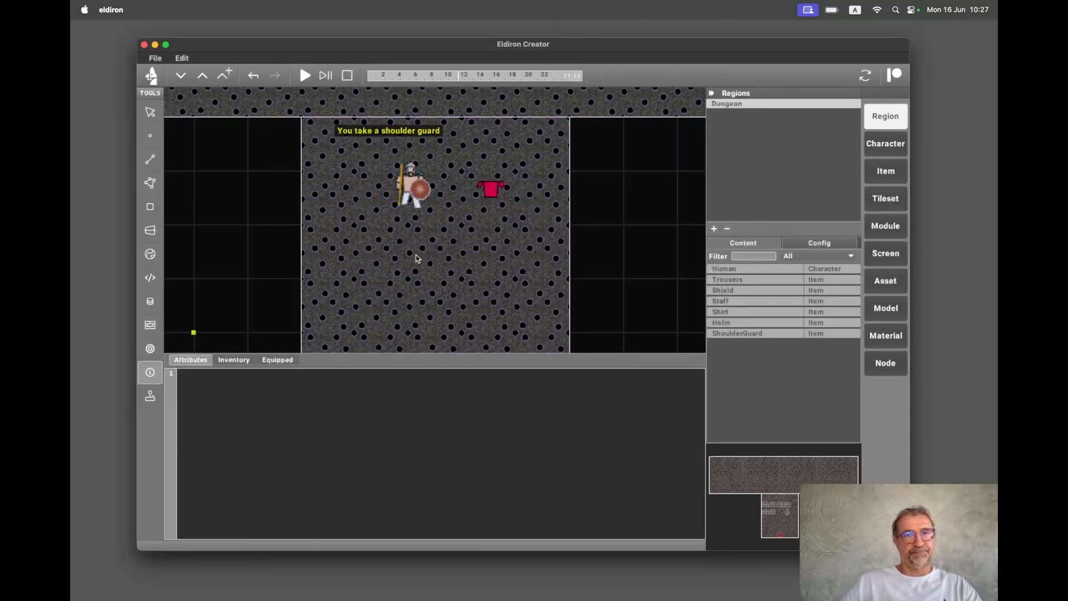
{"action": "key", "text": "s"}
{"action": "key", "text": "a"}
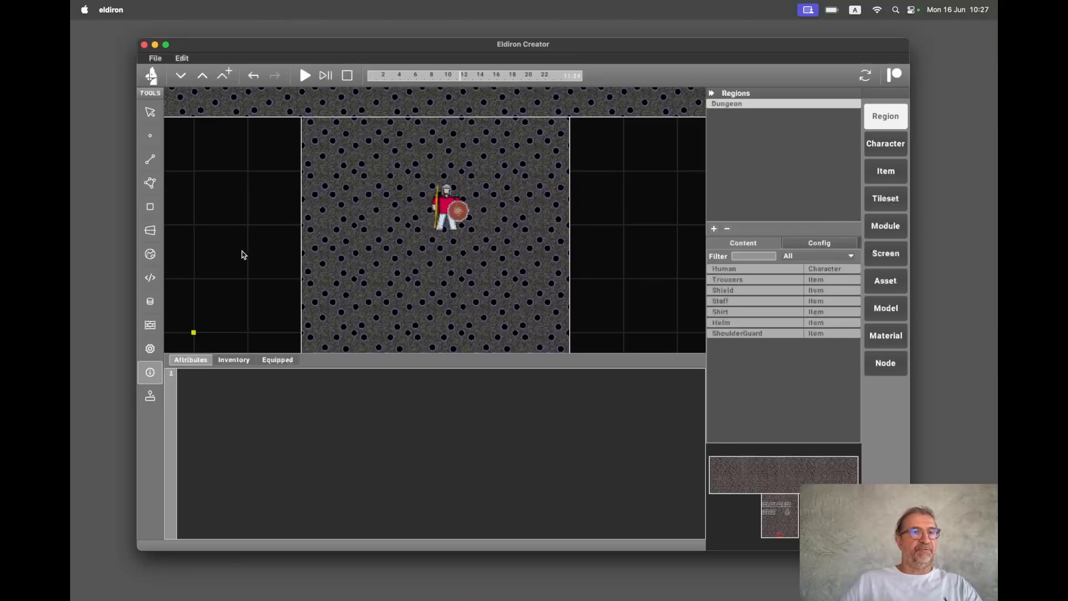
View the equipped character in first-person 3D from near and far, and switch to the isometric camera.
{"action": "left_click", "coordinate": [152, 231]}
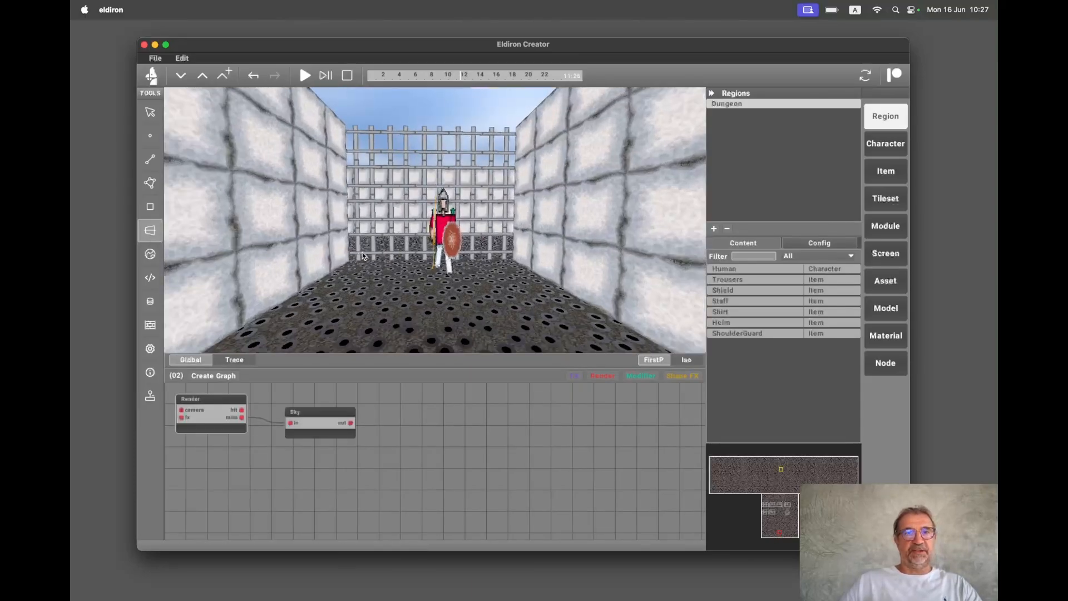
{"action": "key", "text": "Up"}
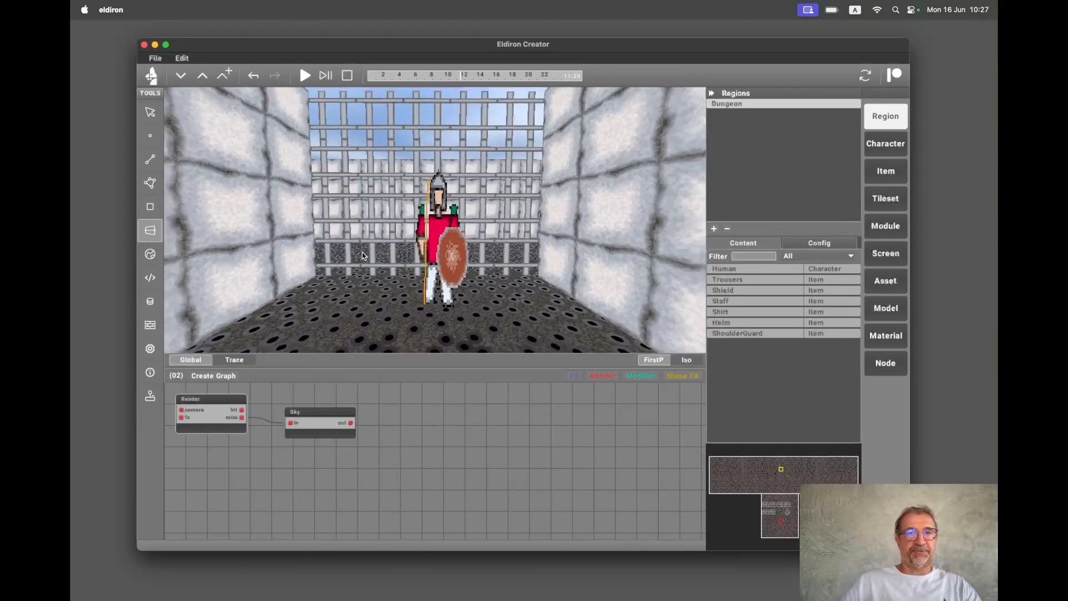
{"action": "key", "text": "Down"}
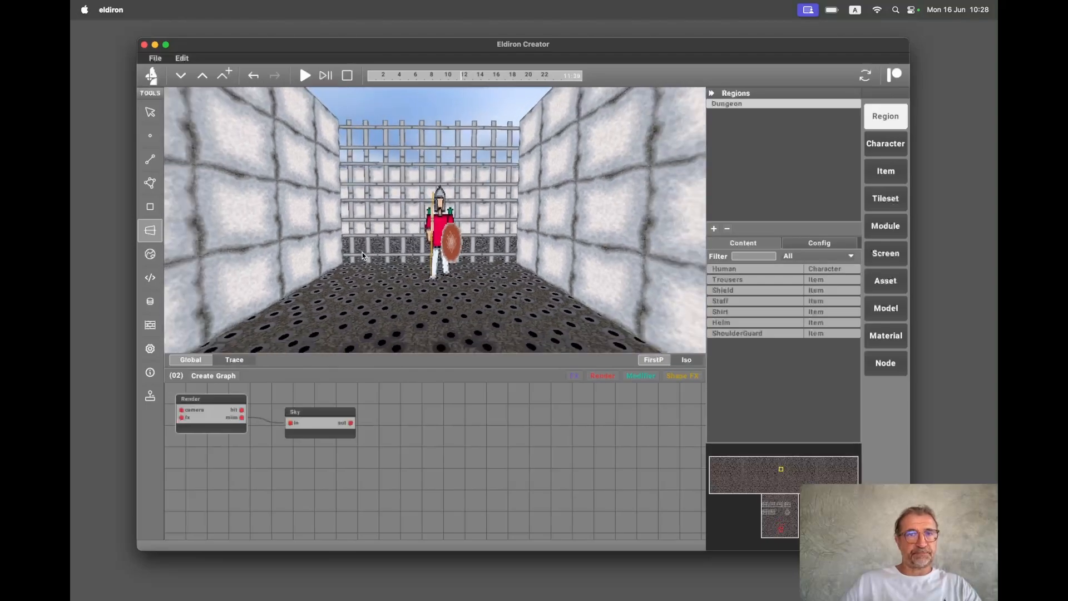
{"action": "key", "text": "Up"}
{"action": "key", "text": "Down"}
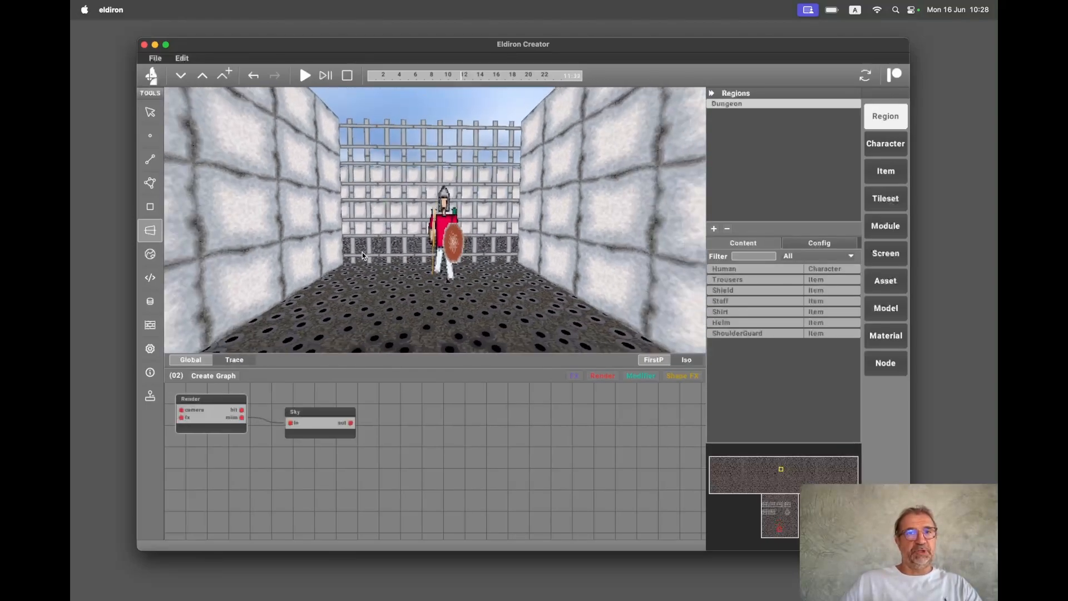
{"action": "key", "text": "Up"}
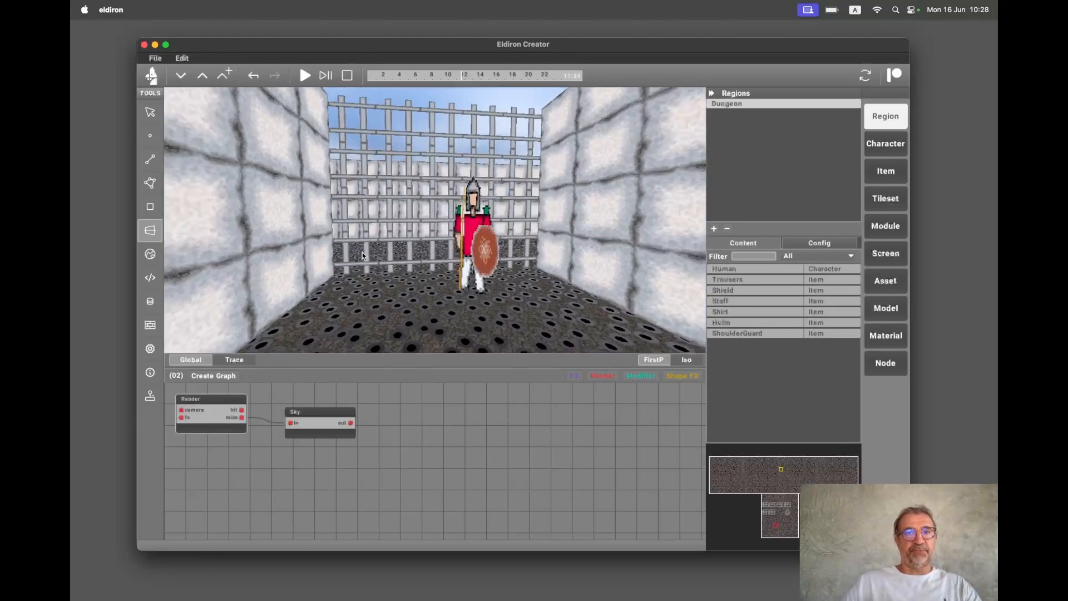
{"action": "key", "text": "Down"}
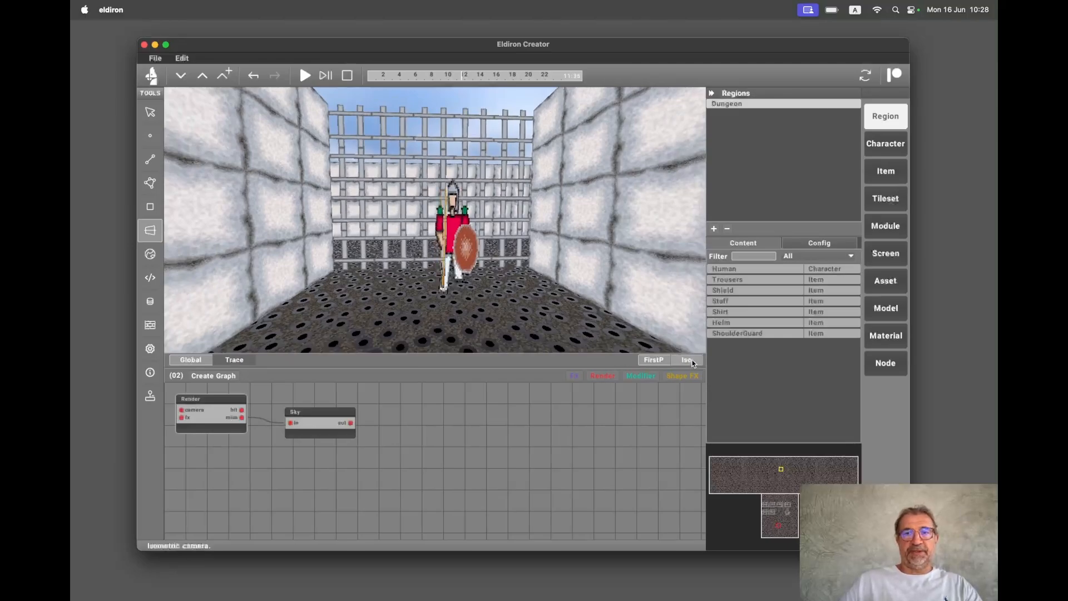
{"action": "left_click", "coordinate": [689, 361]}
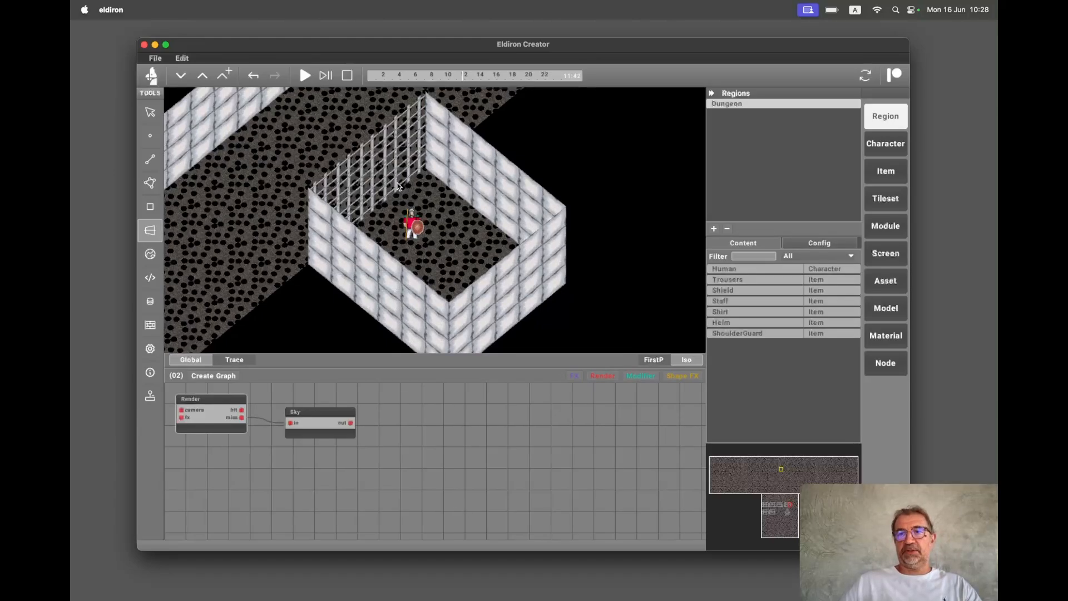
Look at the Dungeon's 2D map, the Staff item's line and the Floor material's outlines, and return to the Dungeon's isometric view.
{"action": "left_click", "coordinate": [155, 160]}
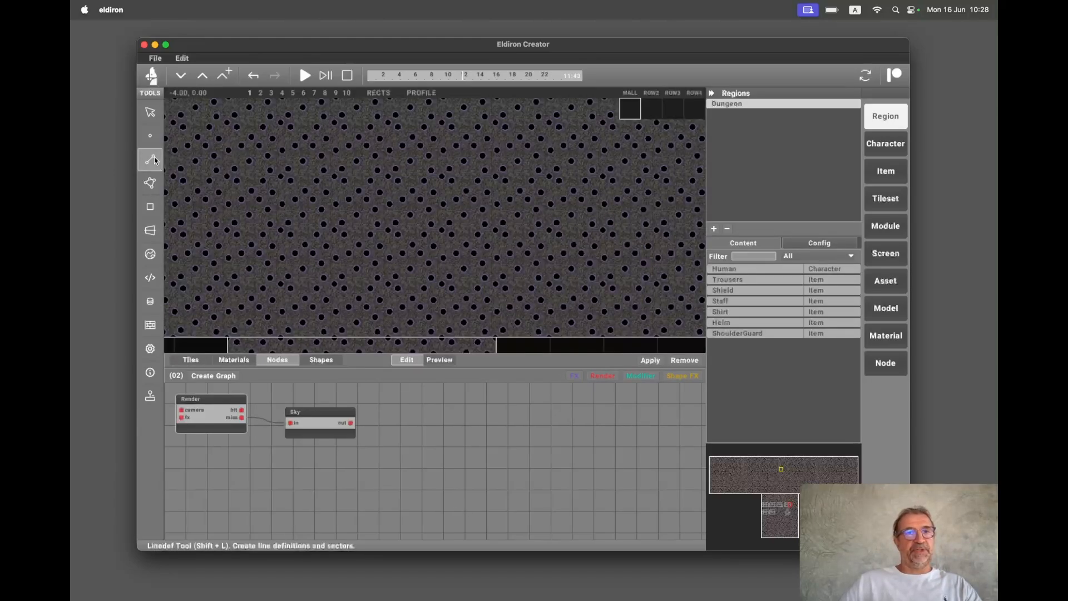
{"action": "scroll", "coordinate": [530, 174], "scroll_direction": "down", "scroll_amount": 8}
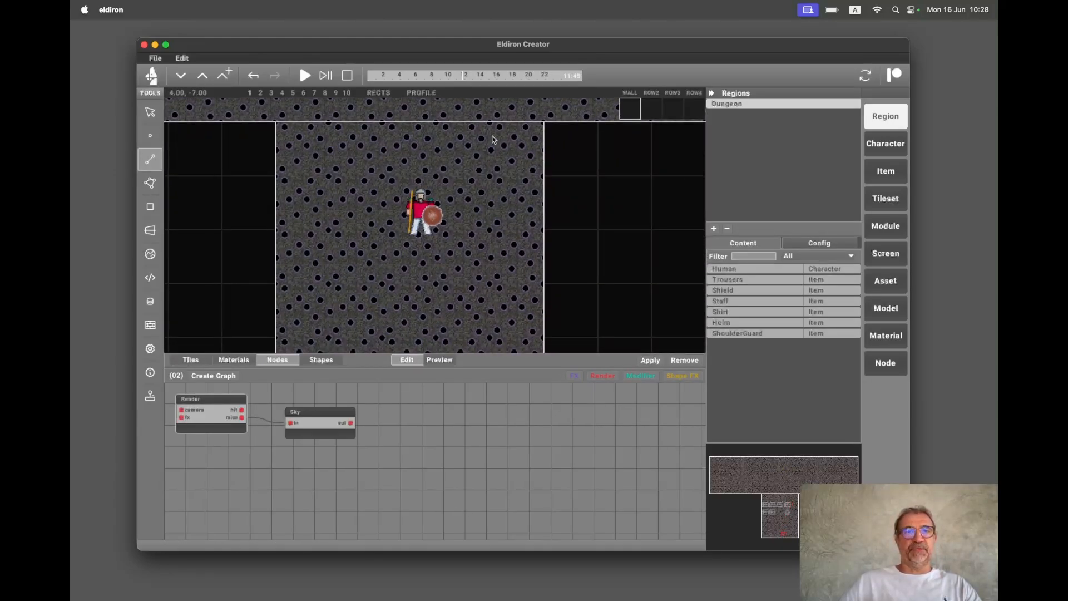
{"action": "left_click", "coordinate": [886, 144]}
{"action": "left_click", "coordinate": [892, 176]}
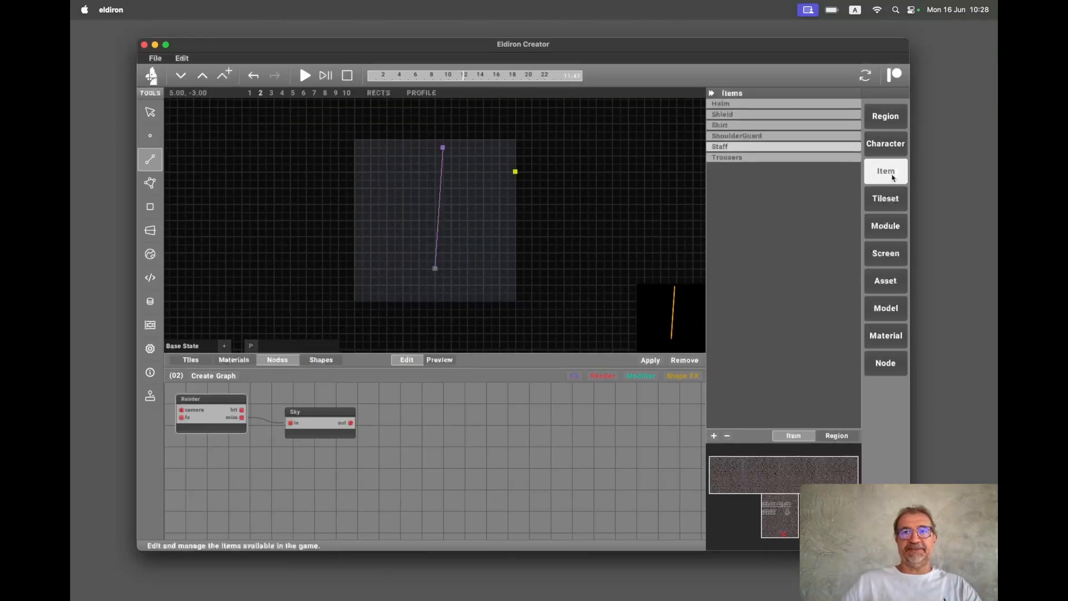
{"action": "left_click", "coordinate": [889, 338]}
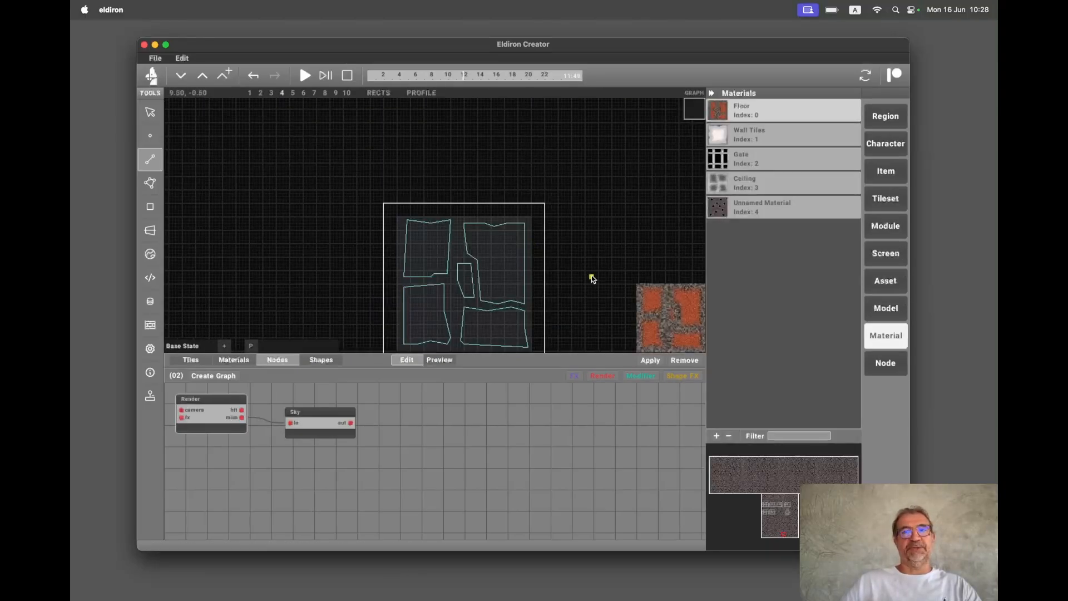
{"action": "scroll", "coordinate": [592, 278], "scroll_direction": "down", "scroll_amount": 5}
{"action": "scroll", "coordinate": [592, 278], "scroll_direction": "right", "scroll_amount": 2}
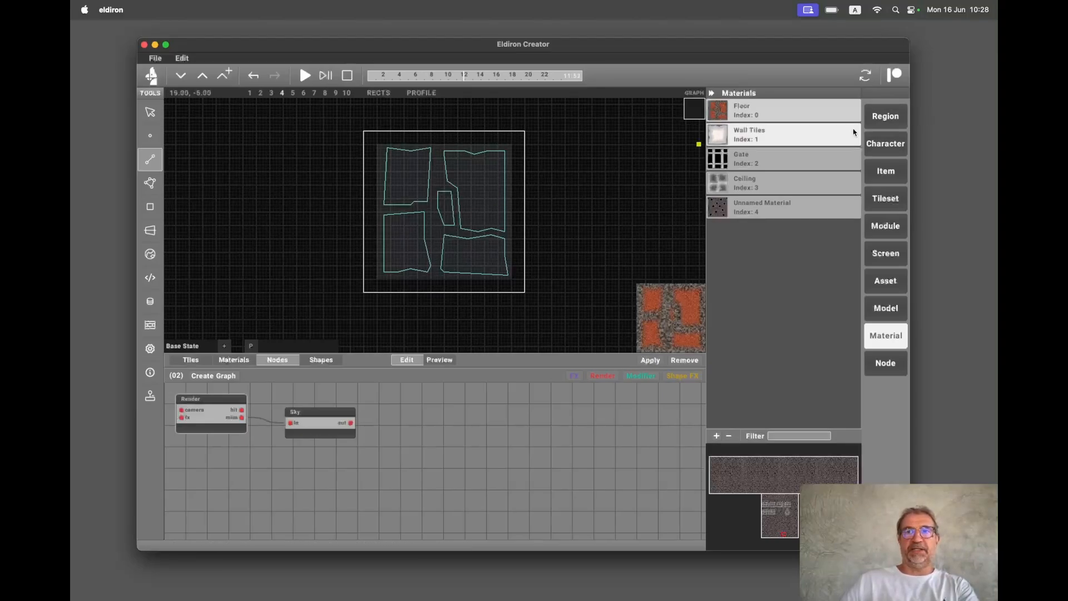
{"action": "left_click", "coordinate": [884, 117]}
{"action": "left_click", "coordinate": [150, 230]}
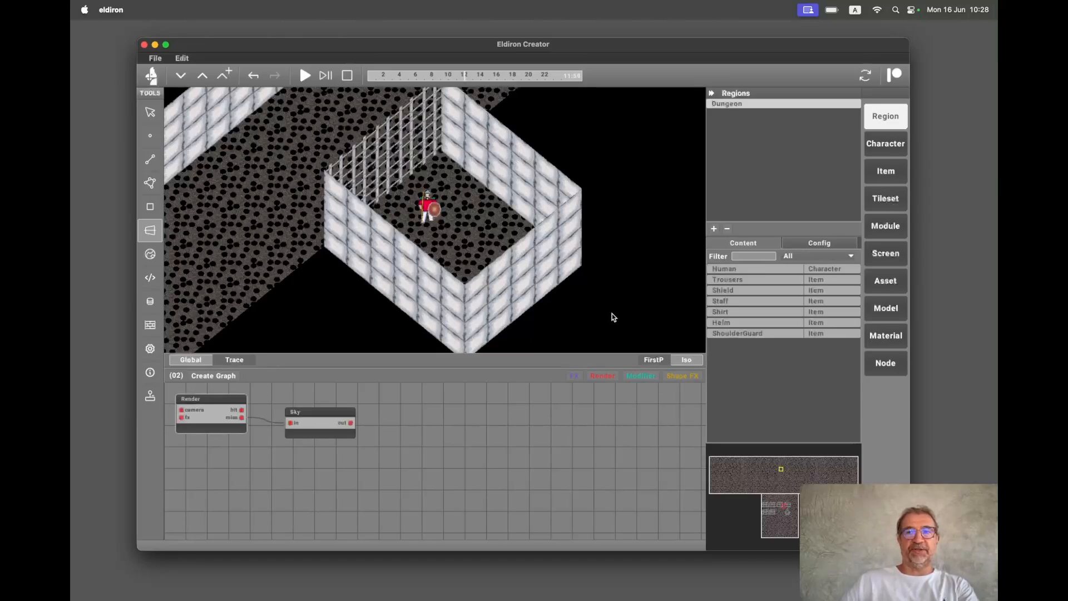
Open the Ceiling material's shapes and inspect the upper-left sector's node graph.
{"action": "left_click", "coordinate": [891, 341]}
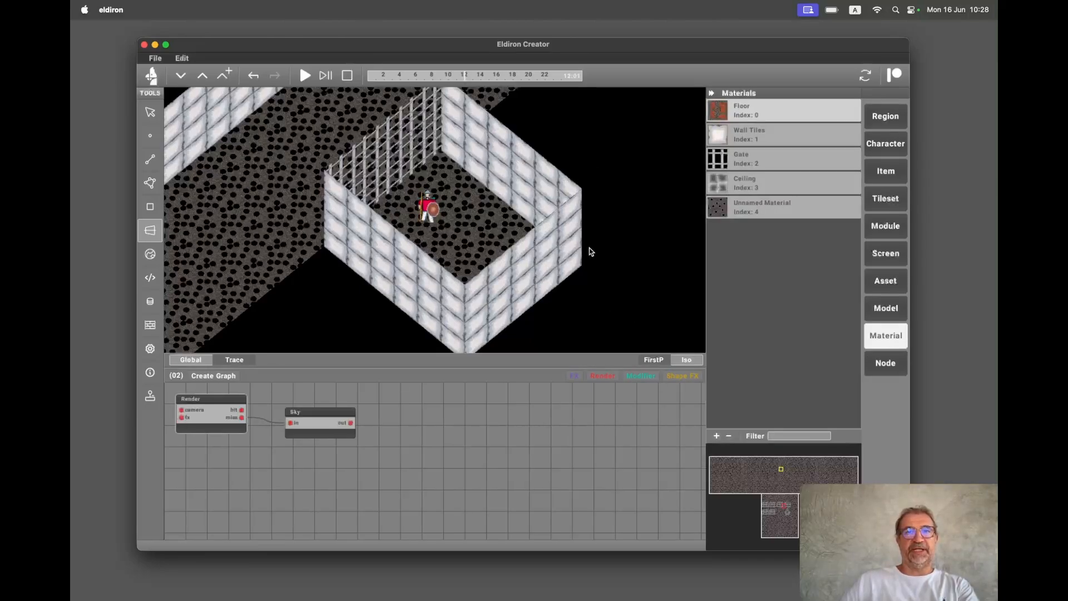
{"action": "left_click", "coordinate": [744, 205]}
{"action": "left_click", "coordinate": [745, 183]}
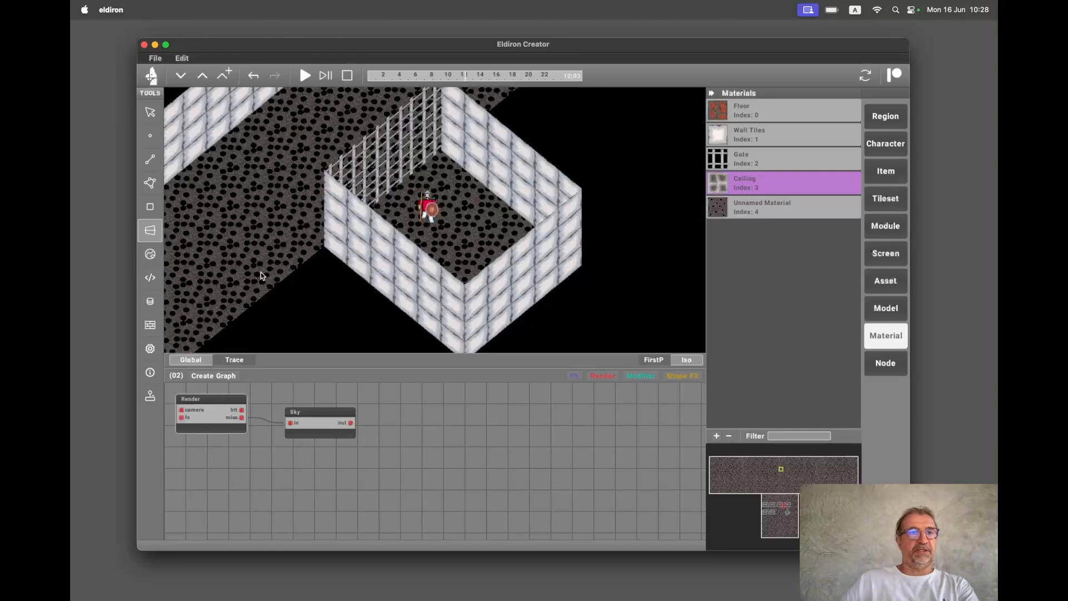
{"action": "left_click", "coordinate": [155, 192]}
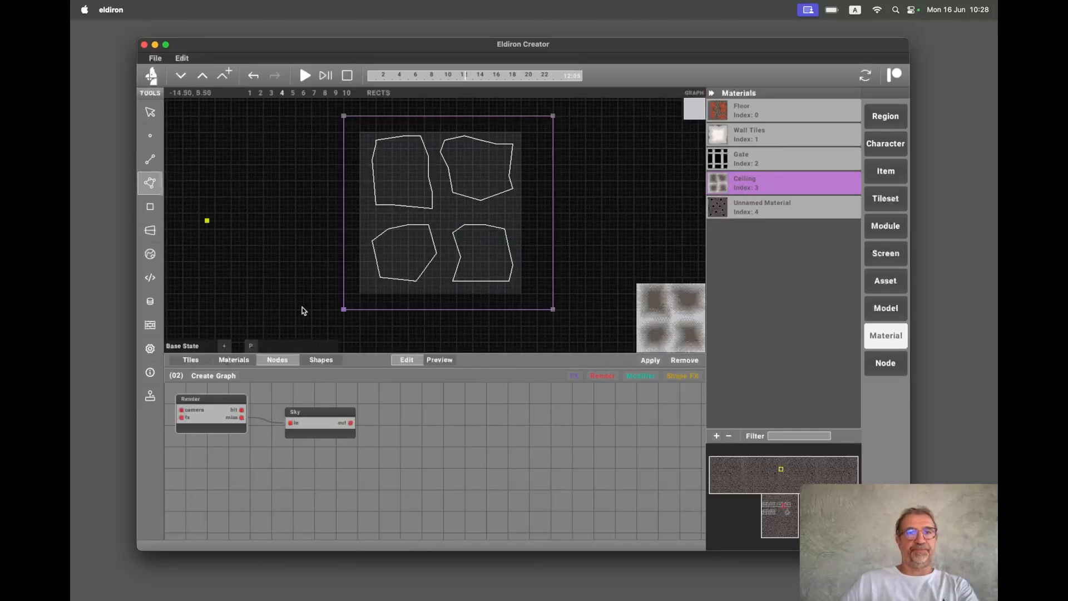
{"action": "left_click", "coordinate": [466, 246]}
{"action": "scroll", "coordinate": [466, 246], "scroll_direction": "up", "scroll_amount": 3}
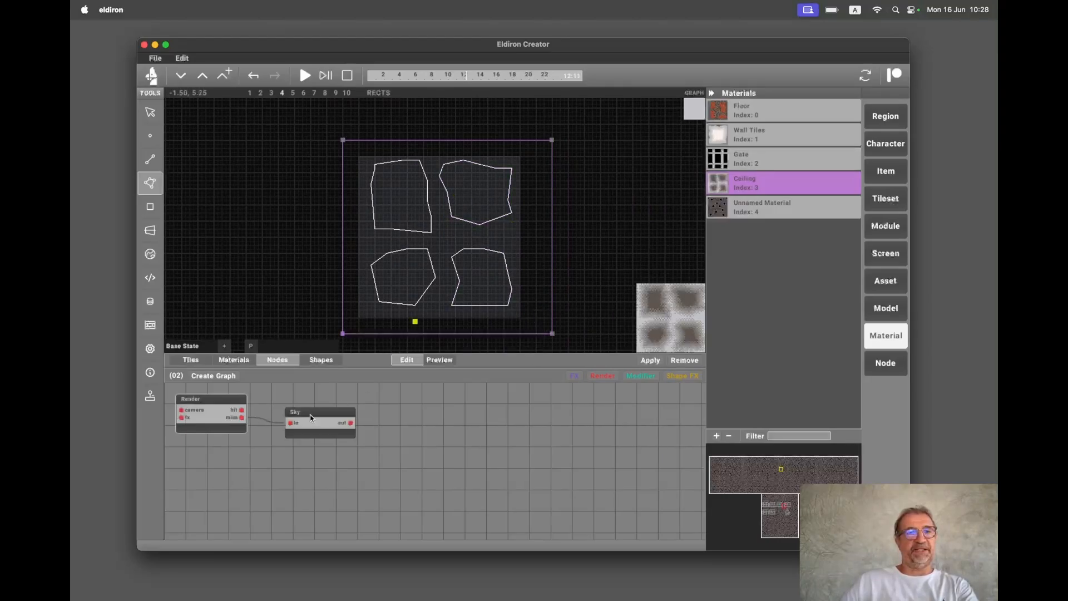
{"action": "left_click", "coordinate": [412, 223]}
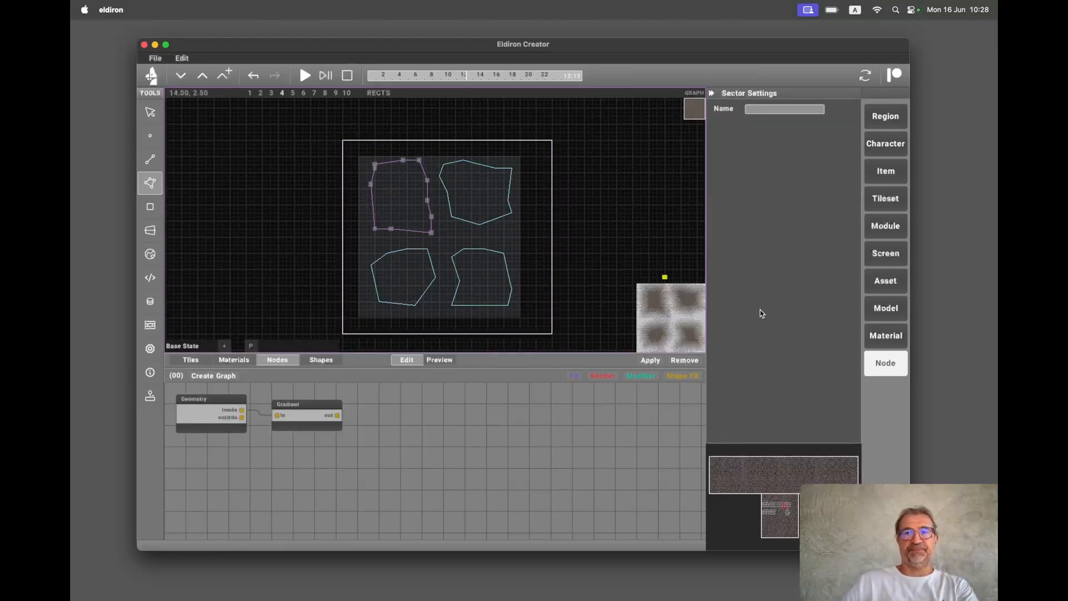
Examine the sector shapes of the Gate and Floor materials.
{"action": "left_click", "coordinate": [886, 335]}
{"action": "left_click", "coordinate": [800, 167]}
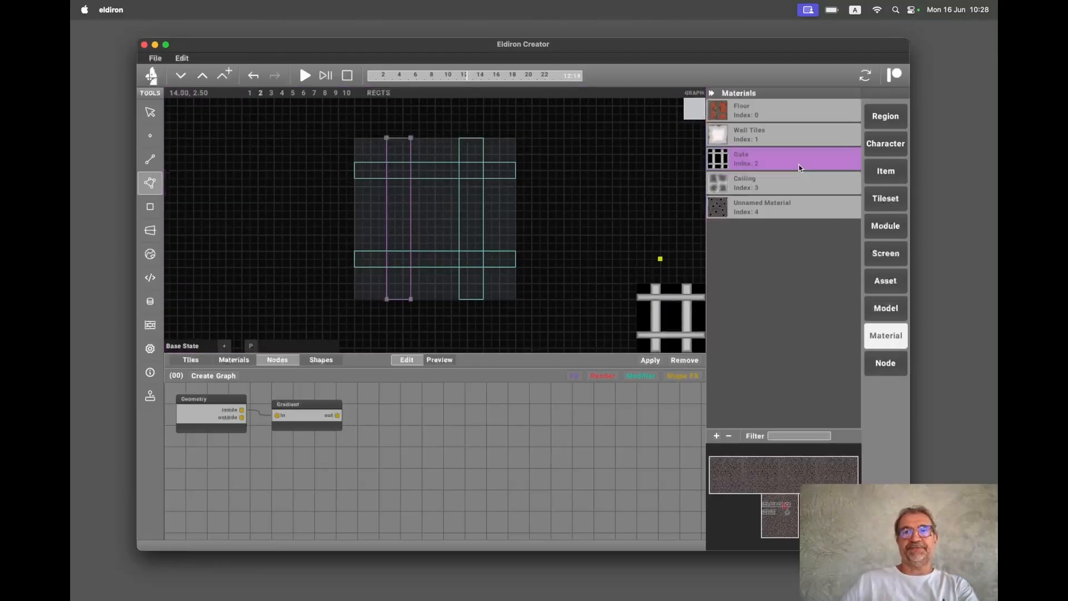
{"action": "left_click", "coordinate": [781, 120]}
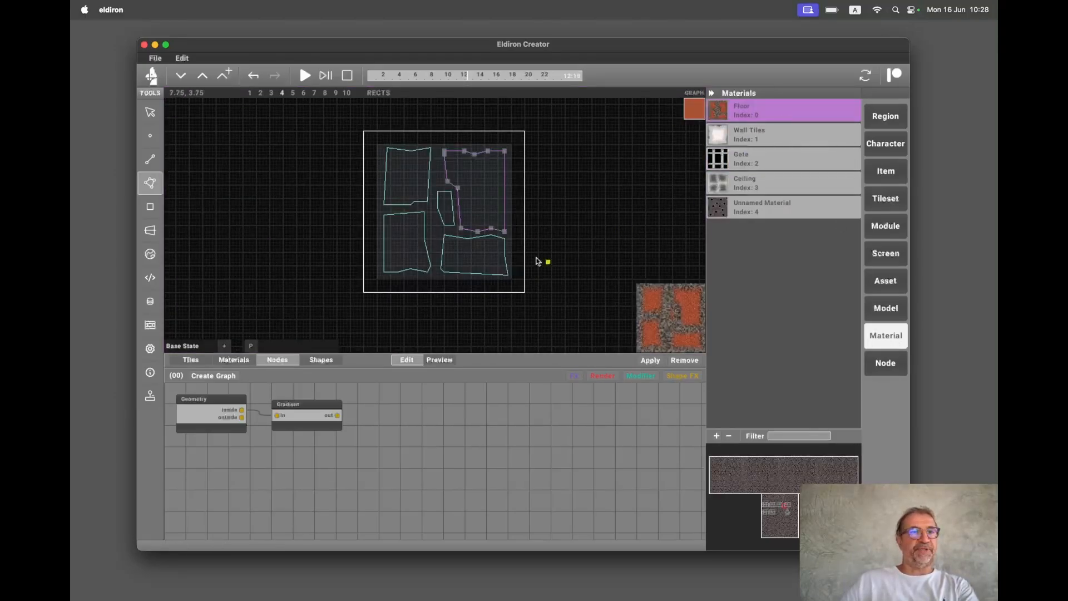
Try moving the Floor material's lower-right vertex outward beyond the tile, and undo the move.
{"action": "left_click", "coordinate": [150, 135]}
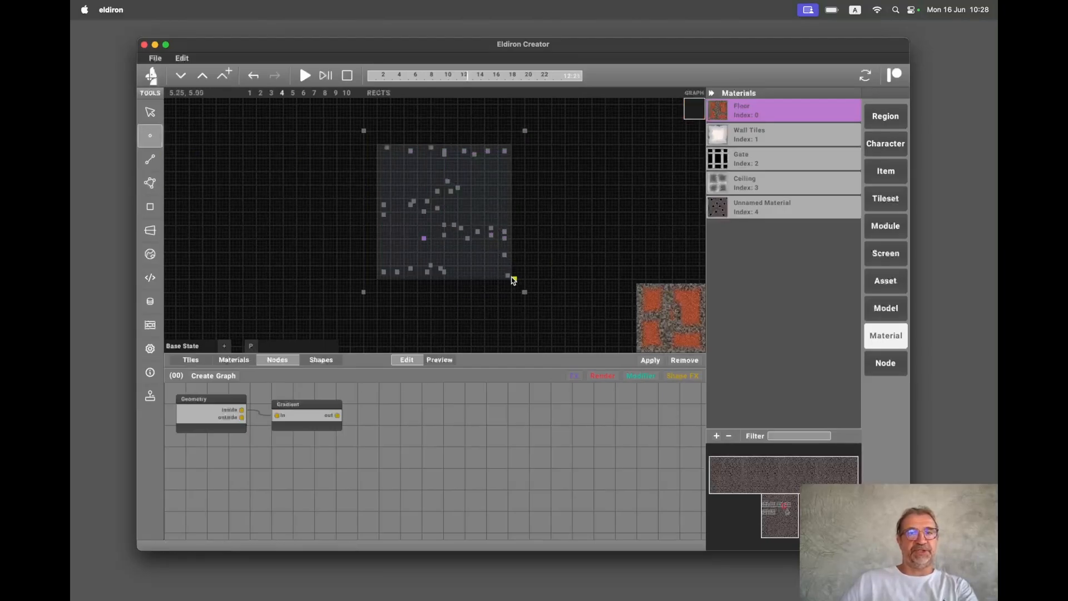
{"action": "left_click_drag", "start_coordinate": [510, 280], "coordinate": [549, 305]}
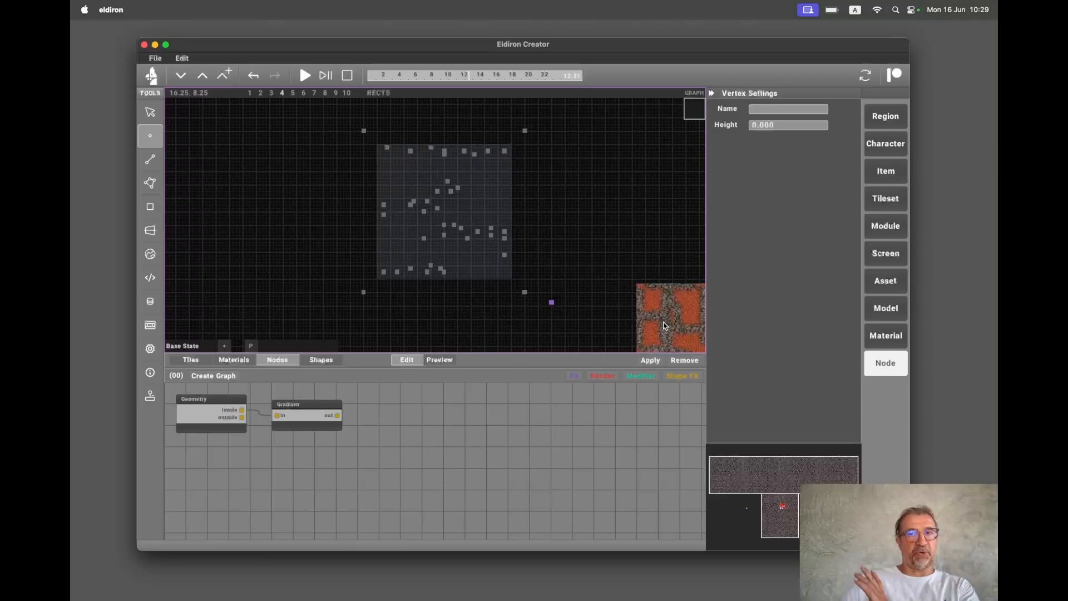
{"action": "left_click", "coordinate": [253, 78]}
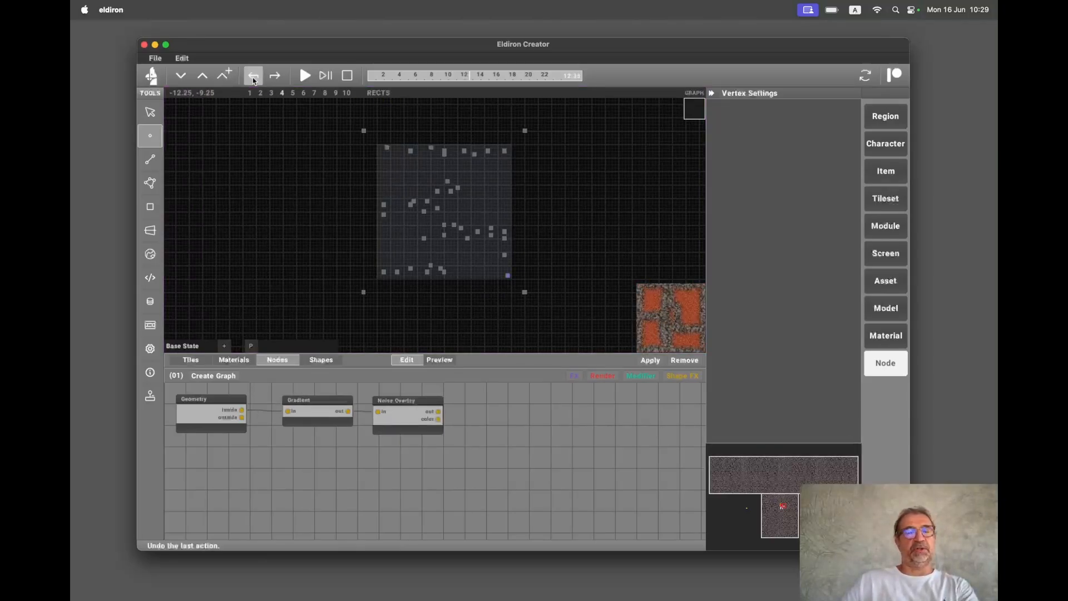
Examine the vertices and linedefs that form the Wall Tiles material's irregular outline.
{"action": "left_click", "coordinate": [882, 334]}
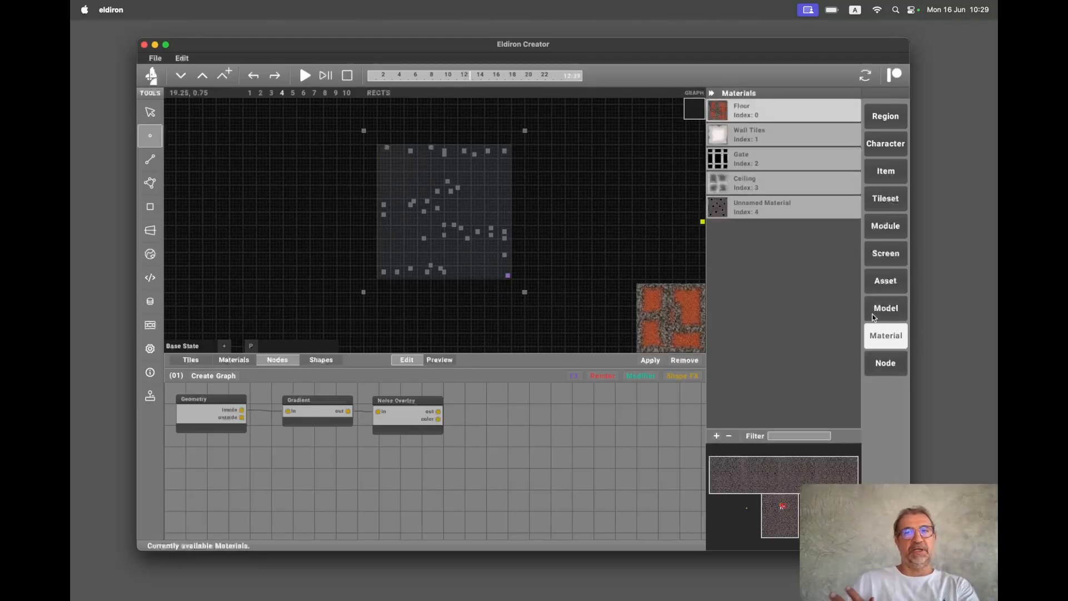
{"action": "left_click", "coordinate": [761, 141]}
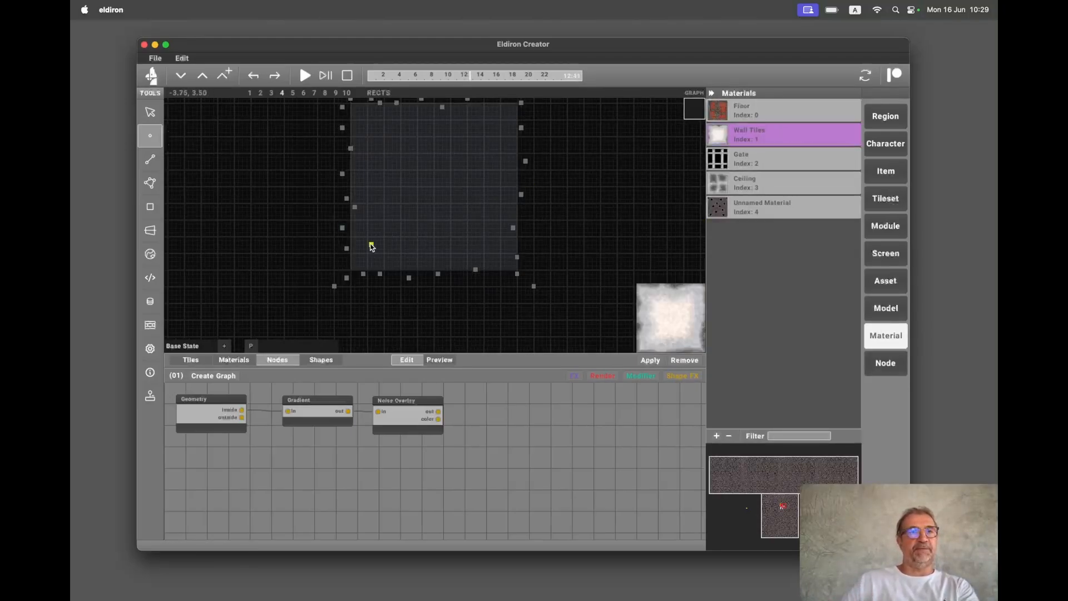
{"action": "left_click", "coordinate": [150, 159]}
{"action": "scroll", "coordinate": [345, 192], "scroll_direction": "up", "scroll_amount": 3}
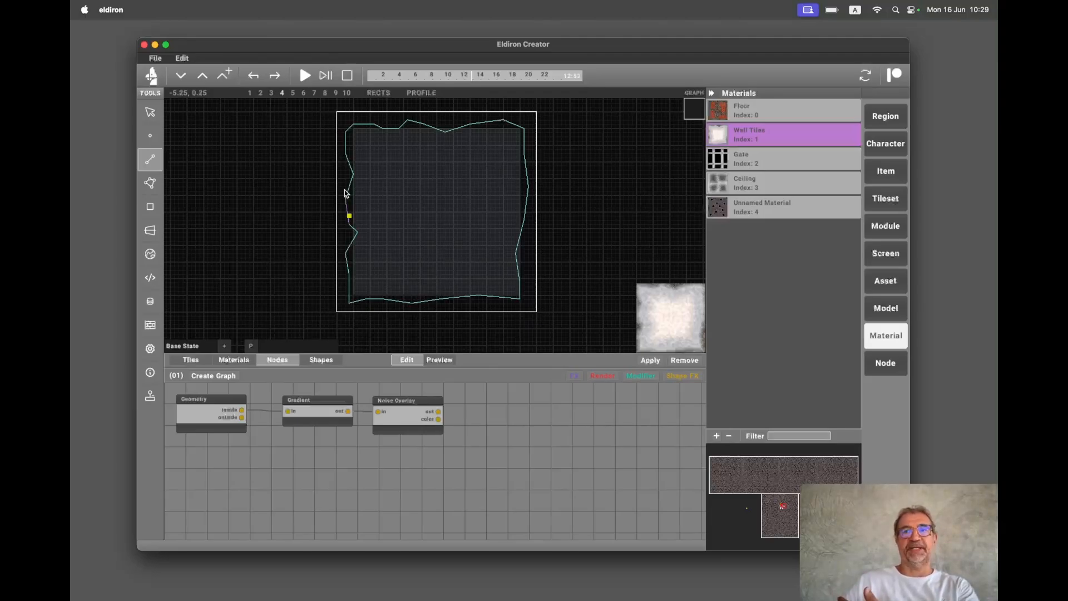
Open the shapes of the unnamed material at index 4 and discard the stray linedef started beside its circles.
{"action": "left_click", "coordinate": [732, 208]}
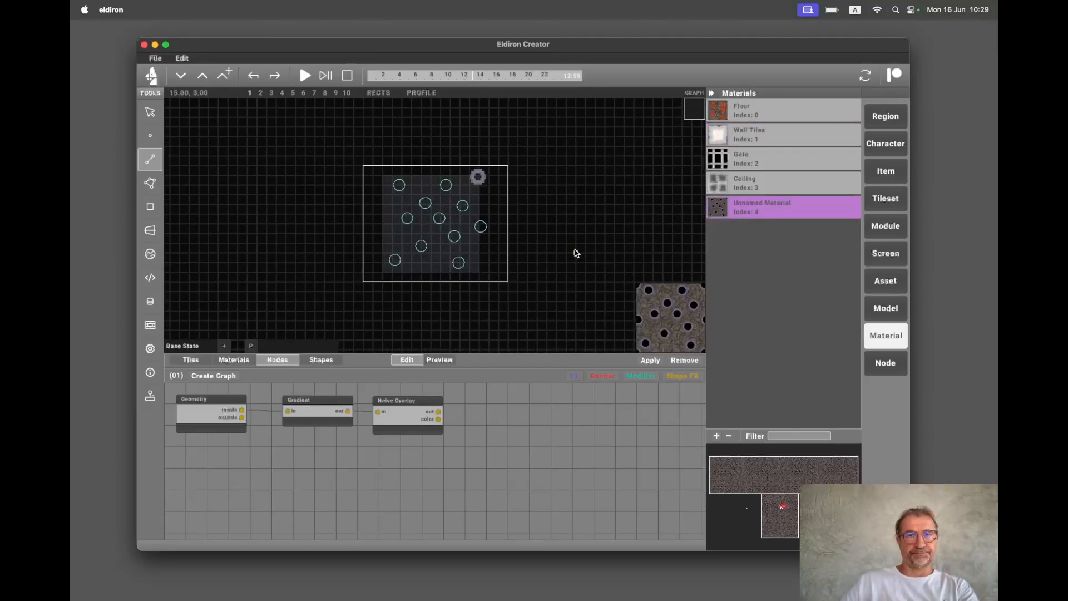
{"action": "left_click", "coordinate": [482, 233]}
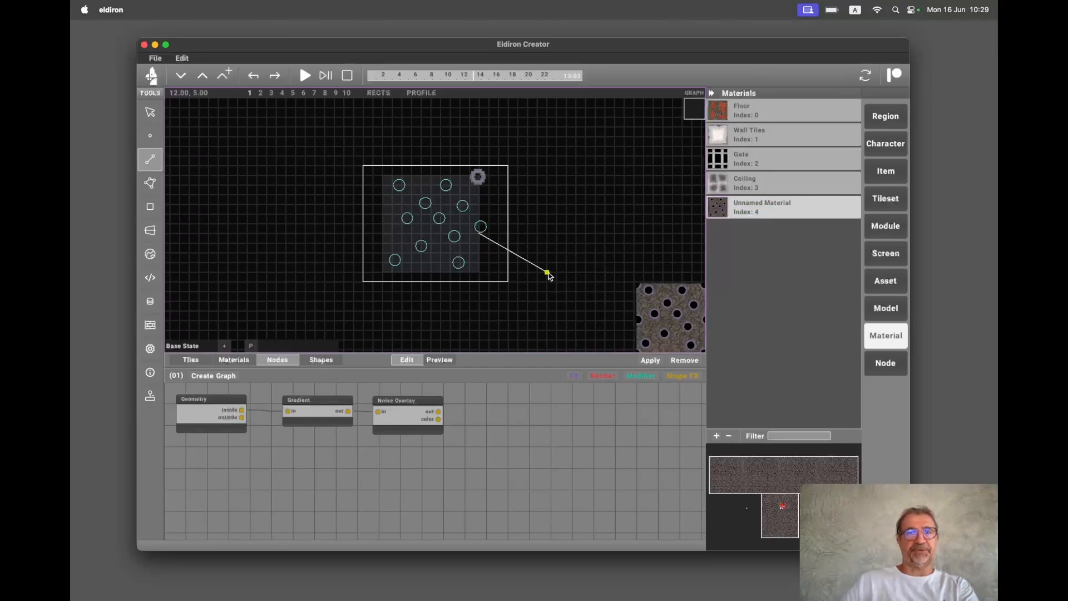
{"action": "key", "text": "Escape"}
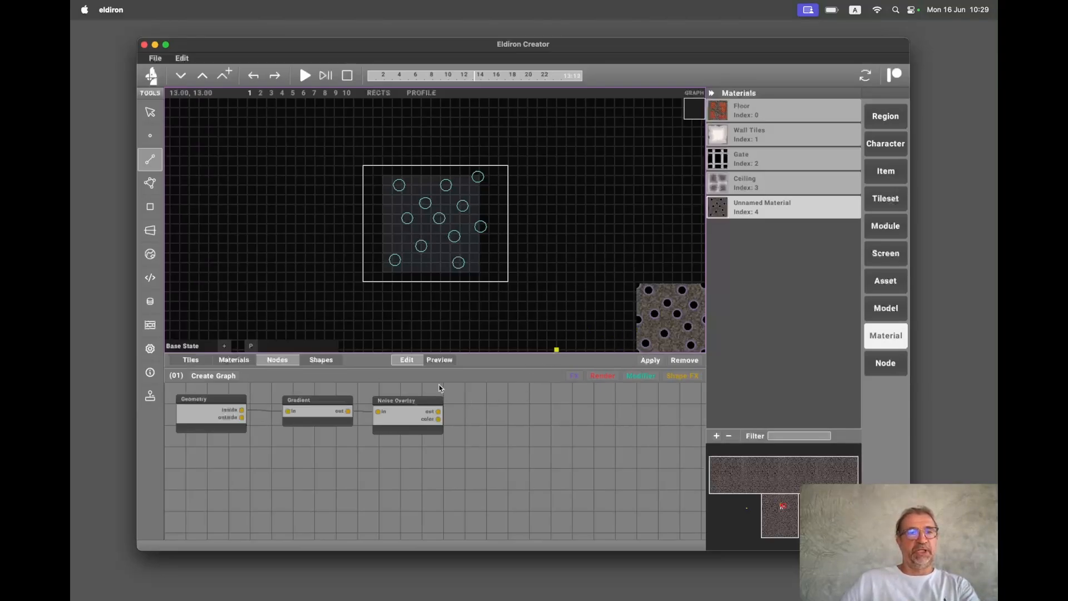
Inspect the Geometry, Color and Glow nodes of a circular sector in the upper middle, and return to the Dungeon region map.
{"action": "left_click", "coordinate": [150, 183]}
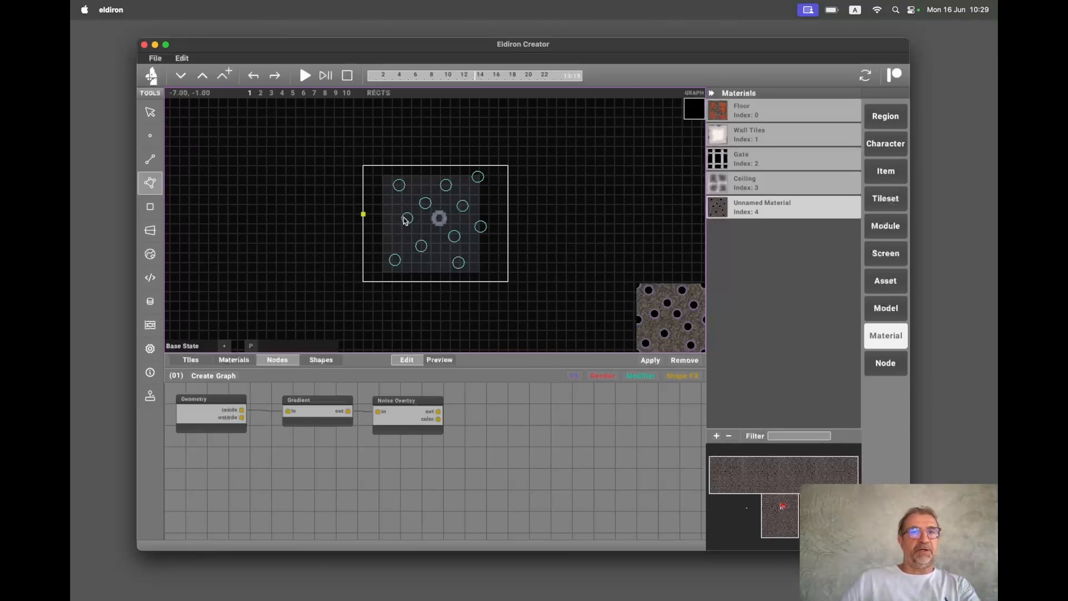
{"action": "left_click", "coordinate": [426, 204]}
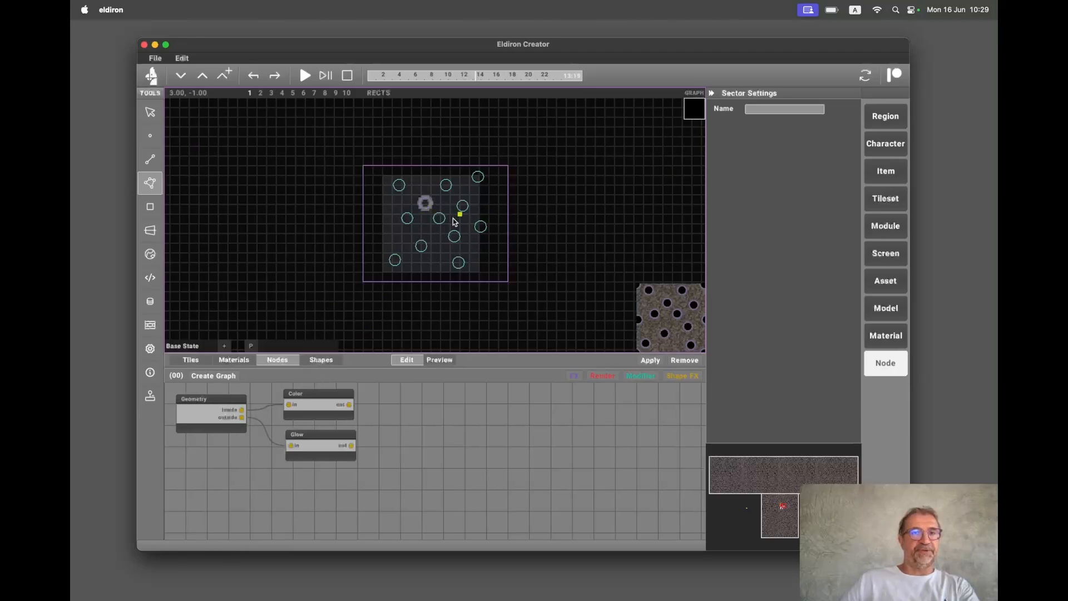
{"action": "left_click", "coordinate": [236, 401]}
{"action": "left_click", "coordinate": [326, 394]}
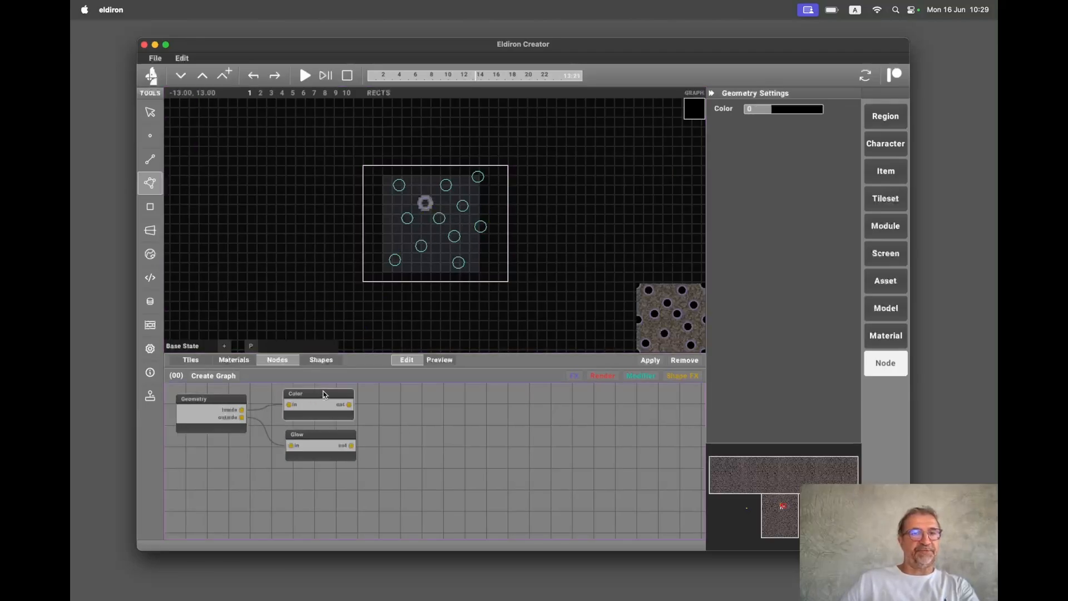
{"action": "left_click", "coordinate": [326, 439]}
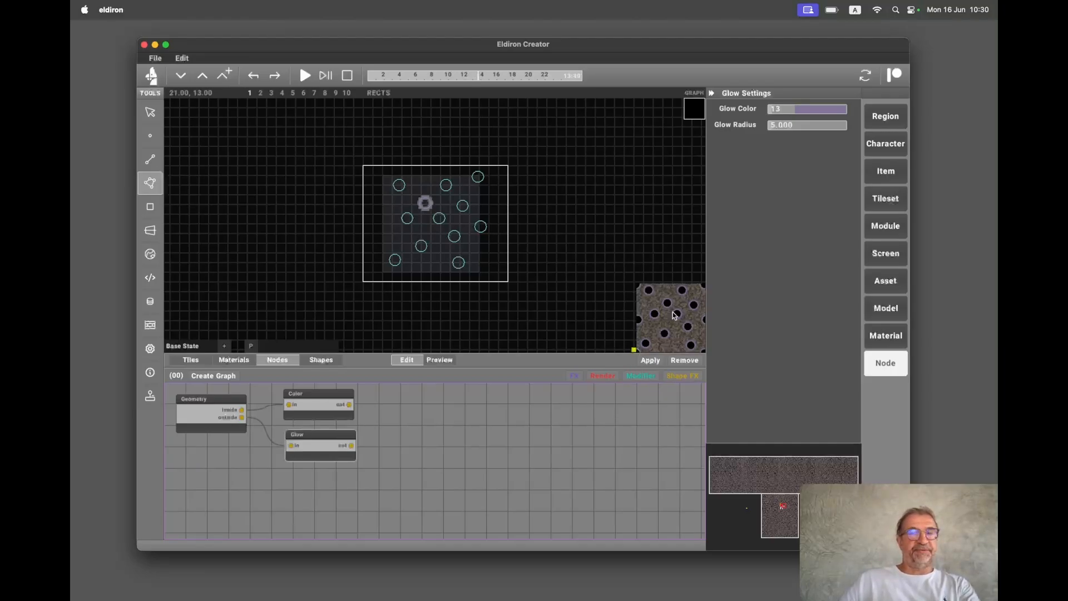
{"action": "left_click", "coordinate": [885, 115]}
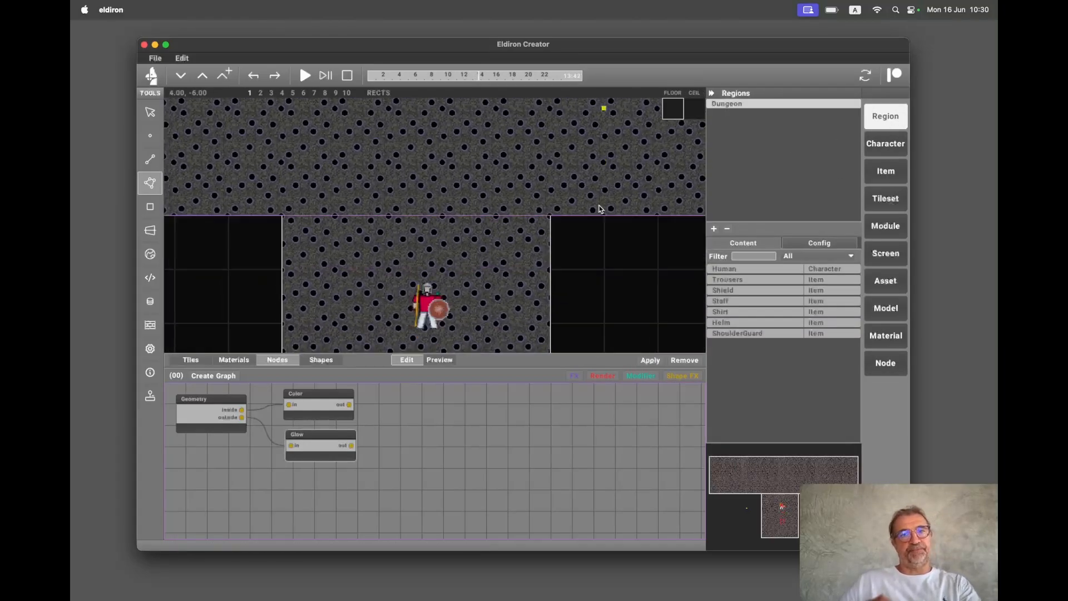